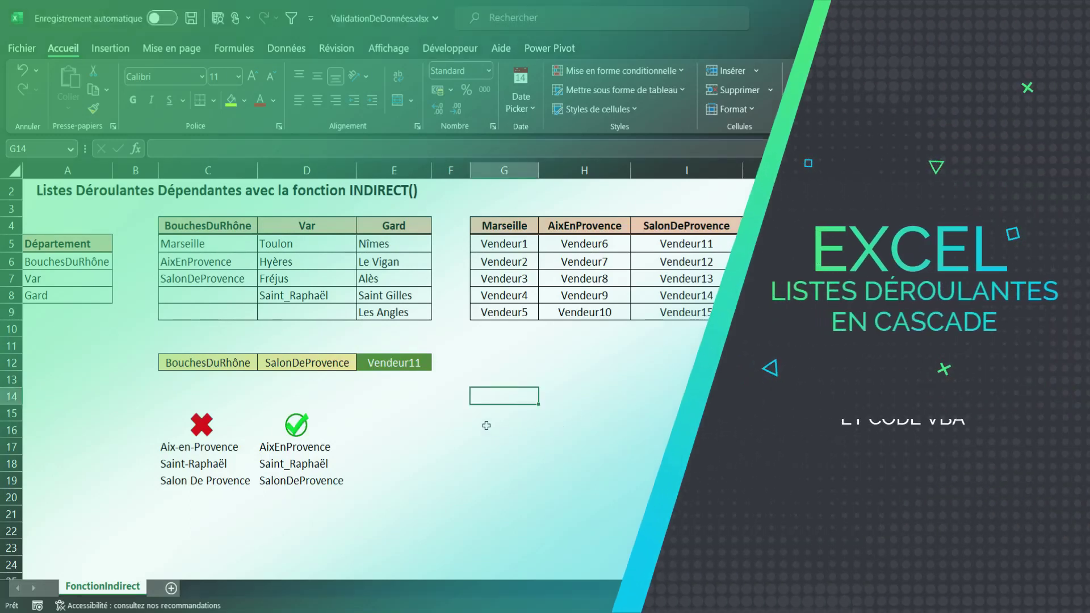
# Step: Select C12 and display its department list: BouchesDuRhône, Var and Gard
pyautogui.click(199, 360)
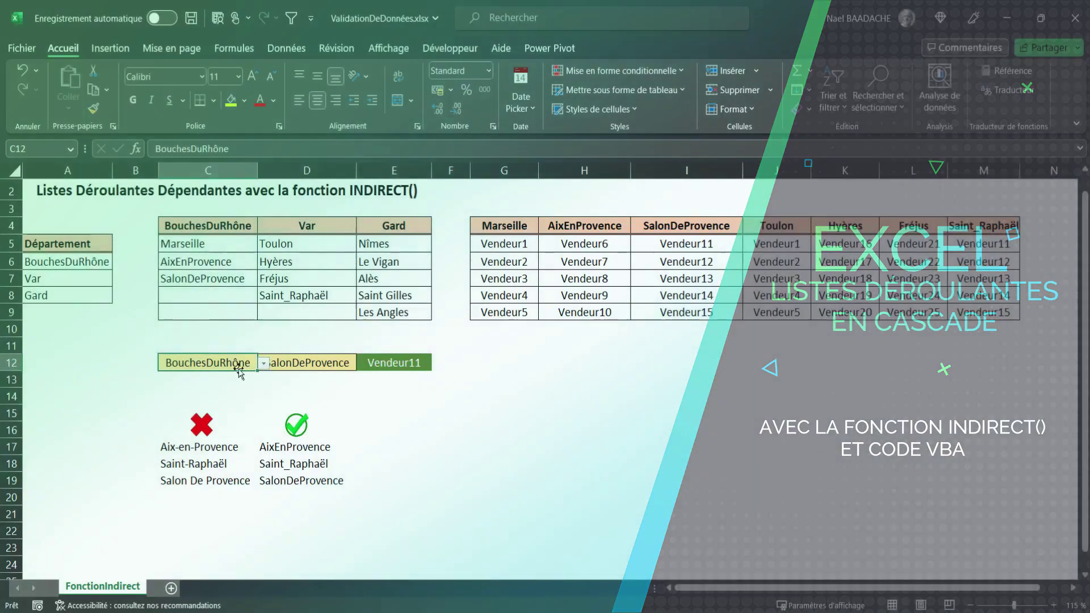
pyautogui.click(264, 363)
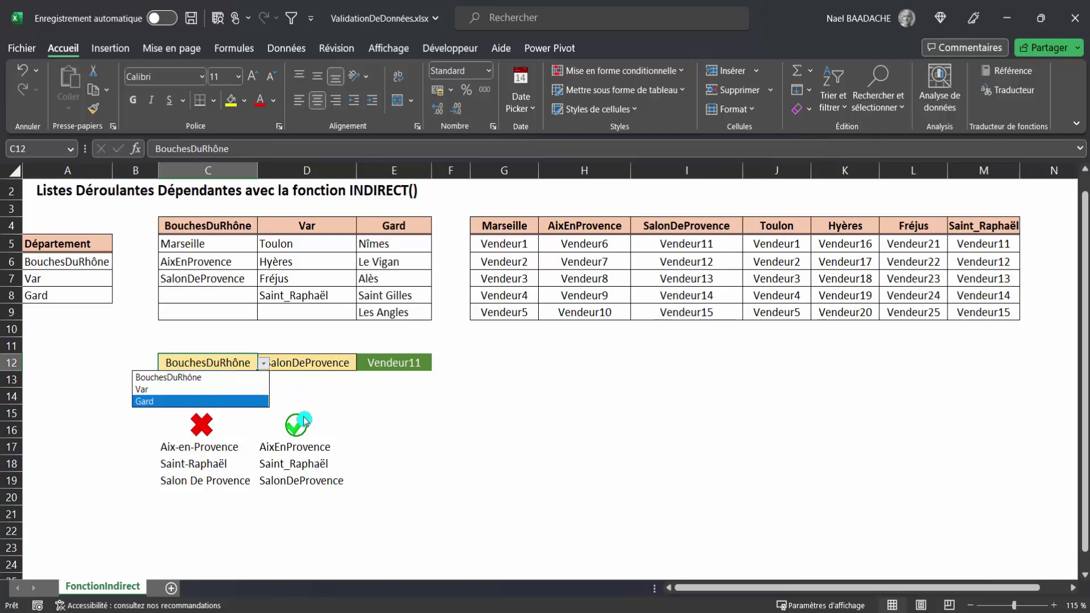
# Step: Keep BouchesDuRhône in C12 and highlight the Département list A5:A8 and city table C4:E9
pyautogui.click(203, 378)
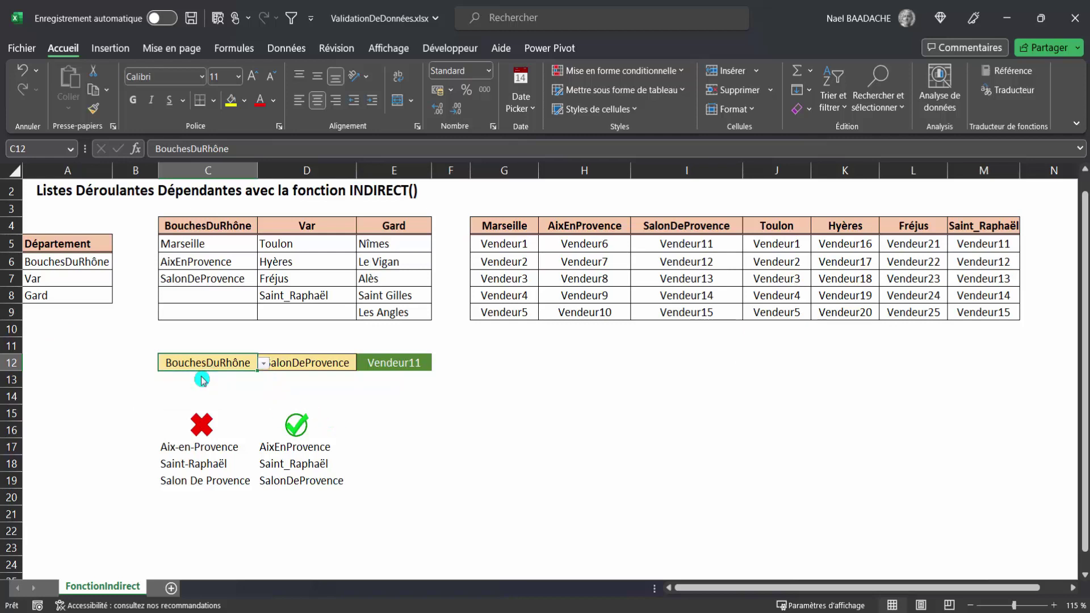
pyautogui.moveTo(95, 250); pyautogui.dragTo(73, 294)
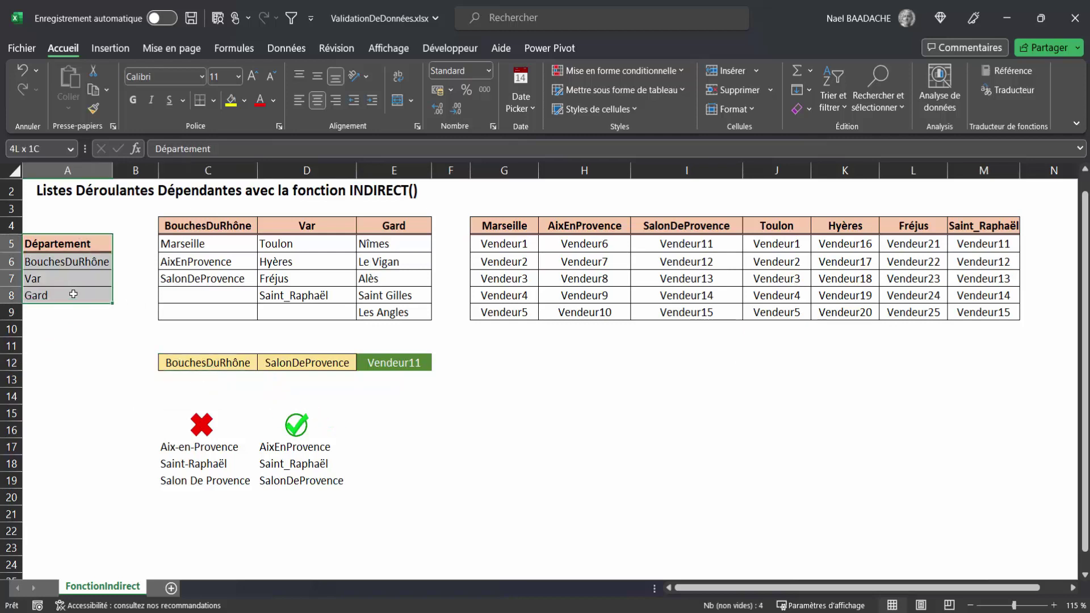
pyautogui.moveTo(198, 225); pyautogui.dragTo(394, 315)
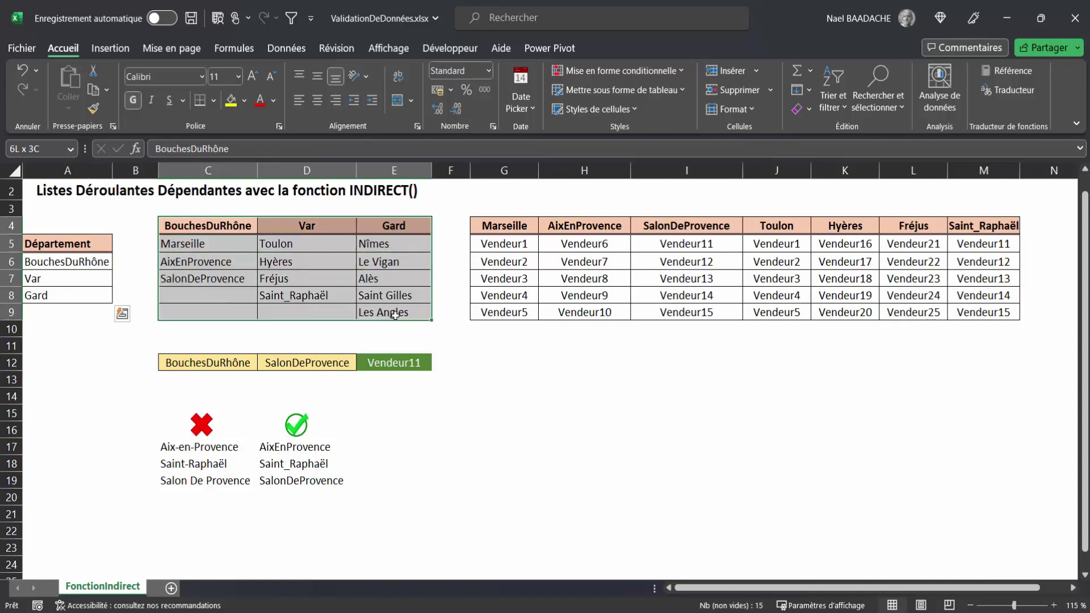
# Step: Choose AixEnProvence in D12, then review the vendor table G4:M9 and E12's unchanged list
pyautogui.click(307, 363)
pyautogui.click(362, 363)
pyautogui.click(304, 386)
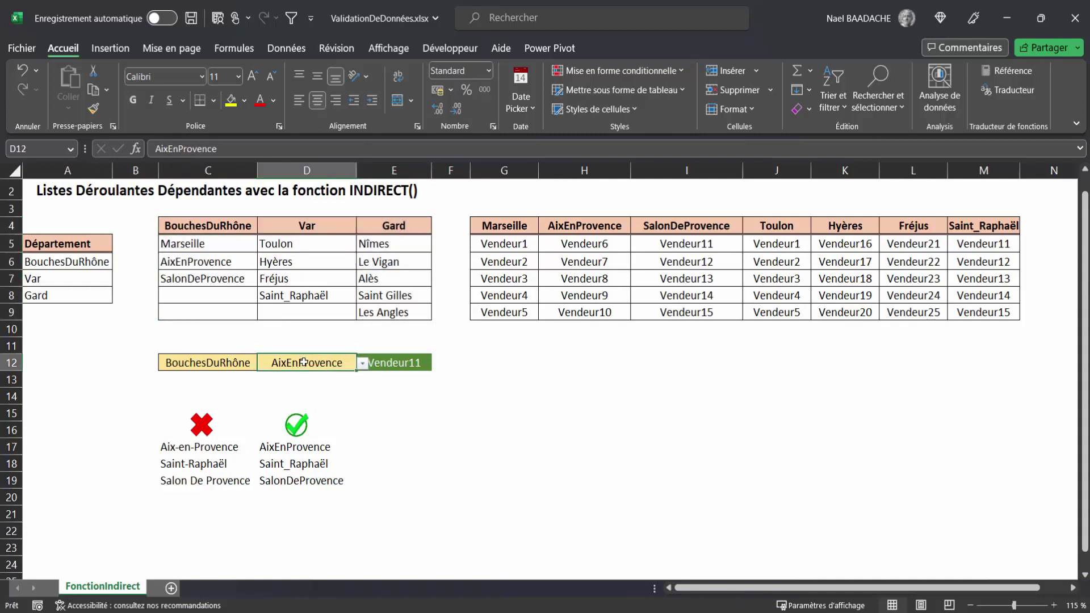
pyautogui.click(390, 361)
pyautogui.click(507, 225)
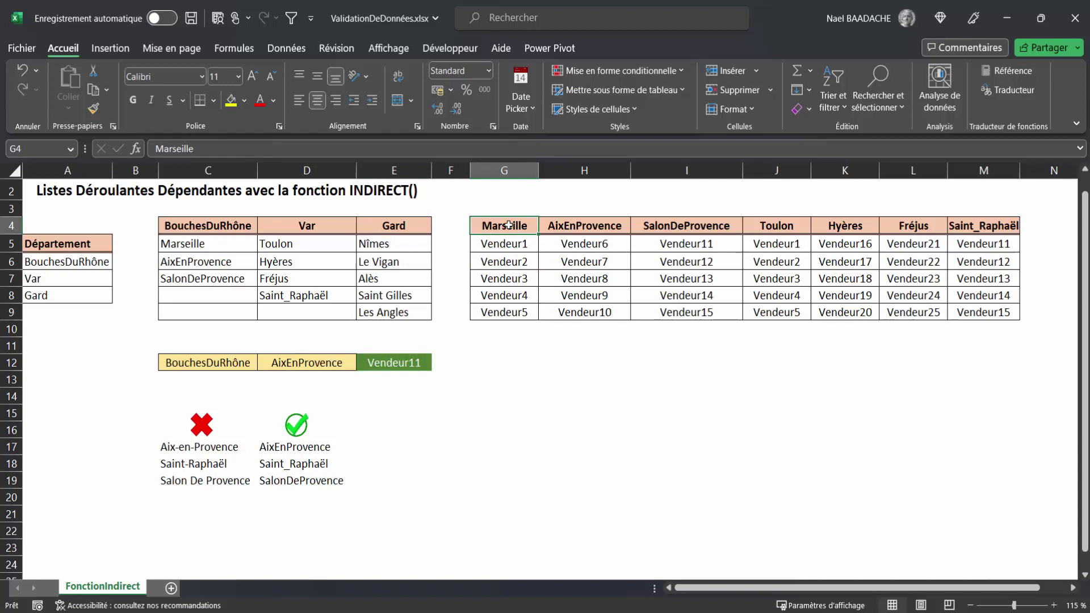
pyautogui.moveTo(575, 225); pyautogui.dragTo(988, 312)
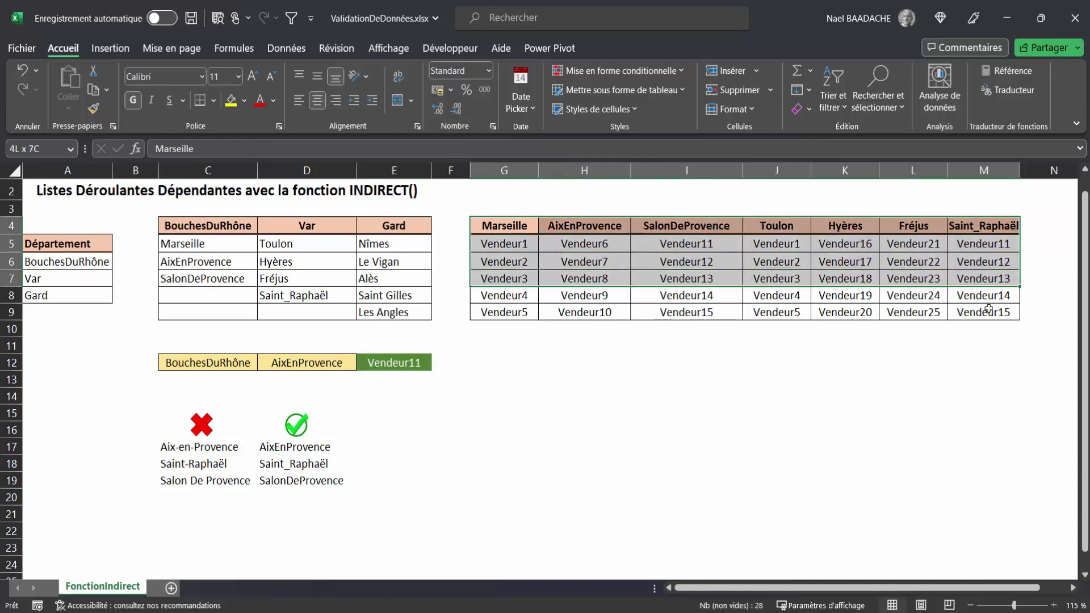
pyautogui.click(411, 364)
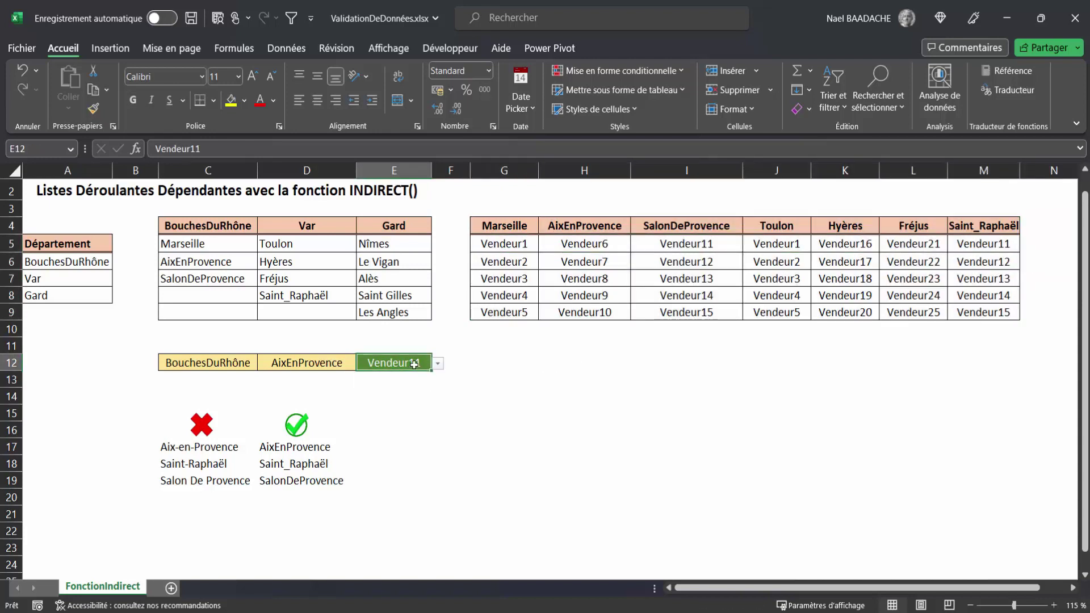
pyautogui.click(438, 369)
pyautogui.click(498, 379)
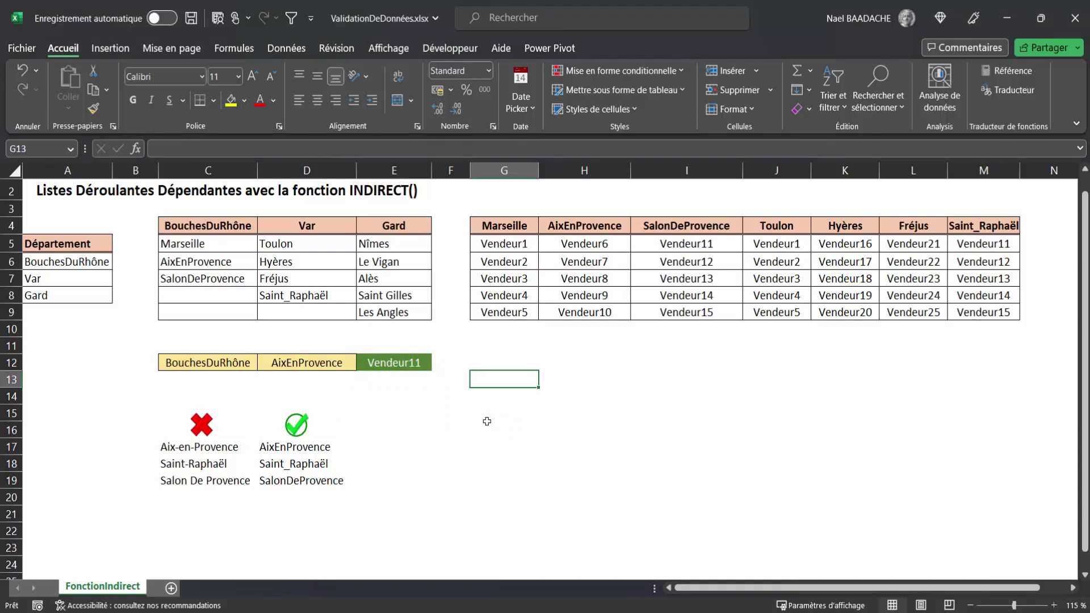
# Step: Change the department in C12 to Var and check D12 and E12
pyautogui.click(225, 359)
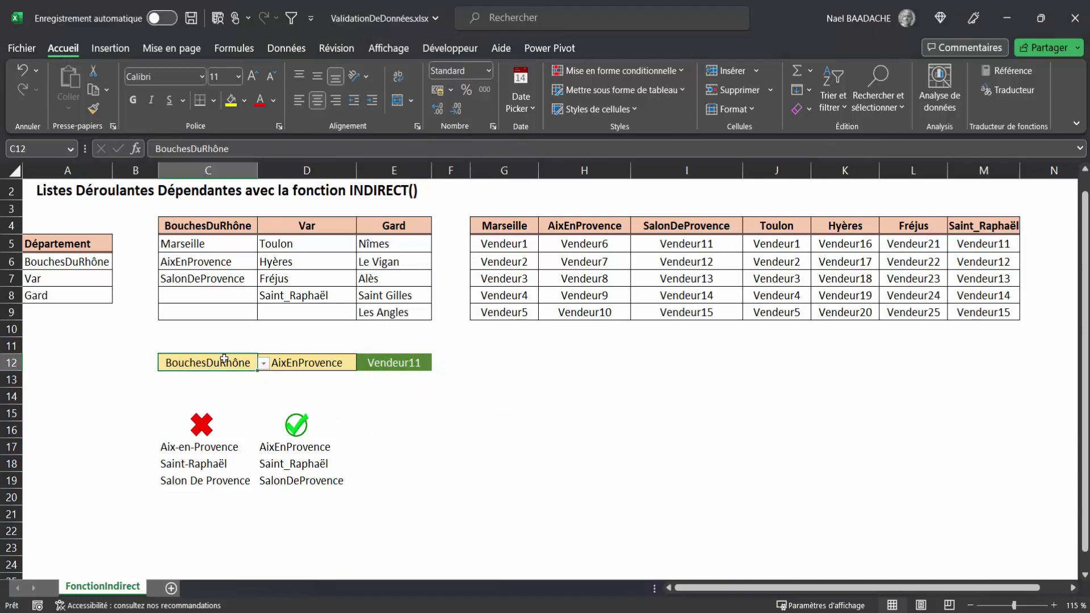
pyautogui.click(292, 363)
pyautogui.click(225, 358)
pyautogui.click(264, 363)
pyautogui.click(174, 390)
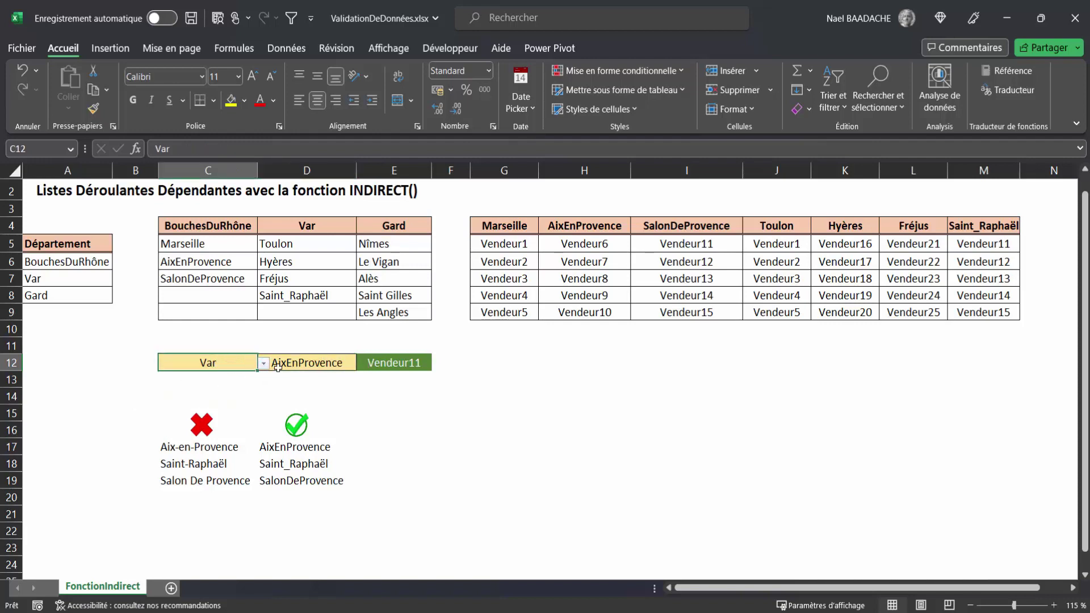
pyautogui.click(300, 364)
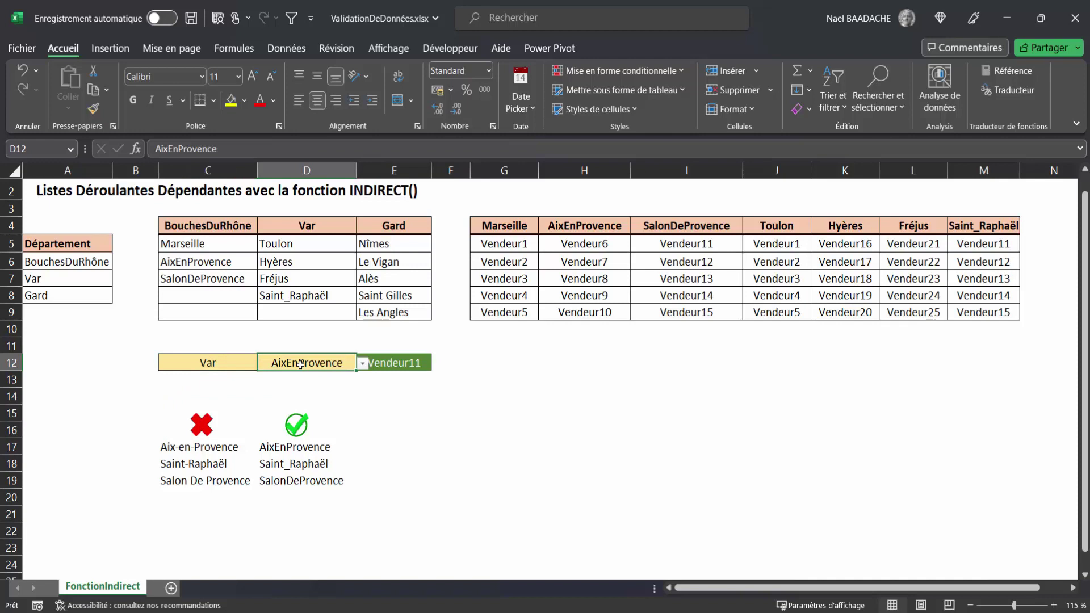
pyautogui.click(405, 364)
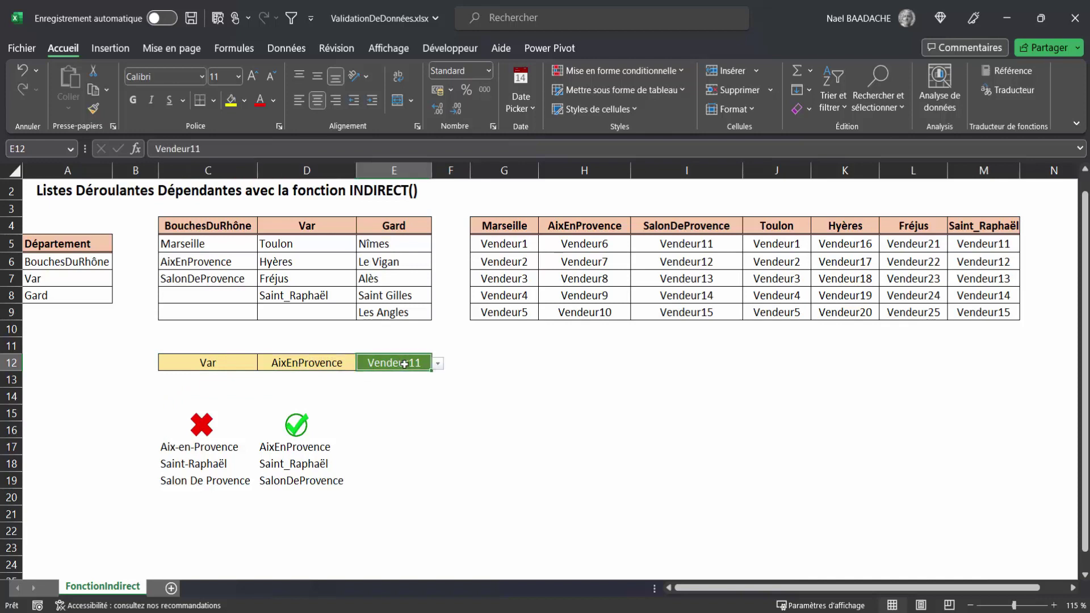
# Step: Inspect C12, D12 and E12 in turn, then select the D12:E12 pair
pyautogui.click(220, 364)
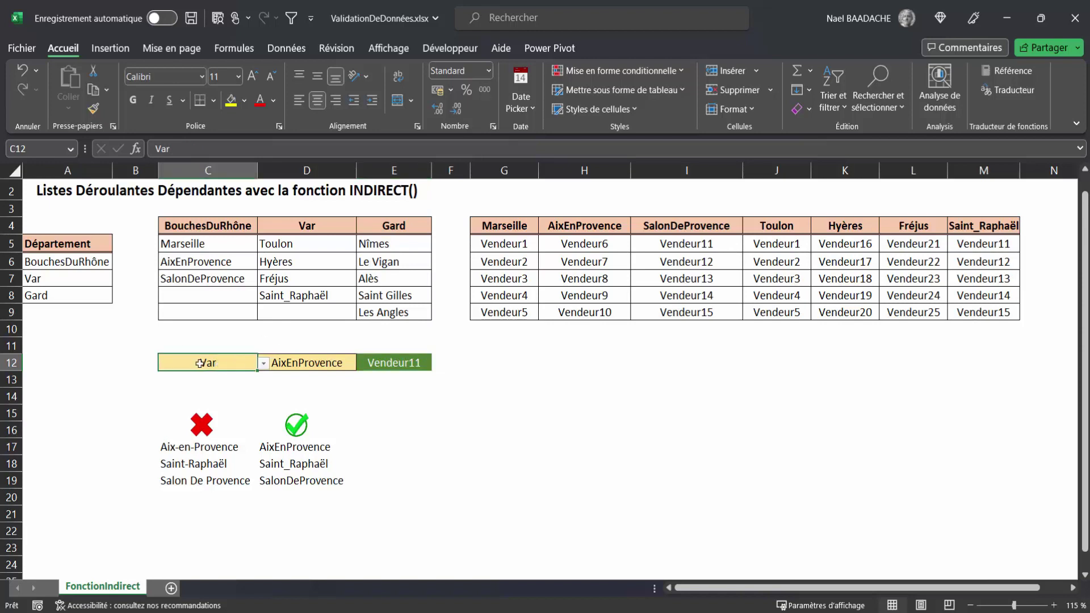
pyautogui.click(281, 361)
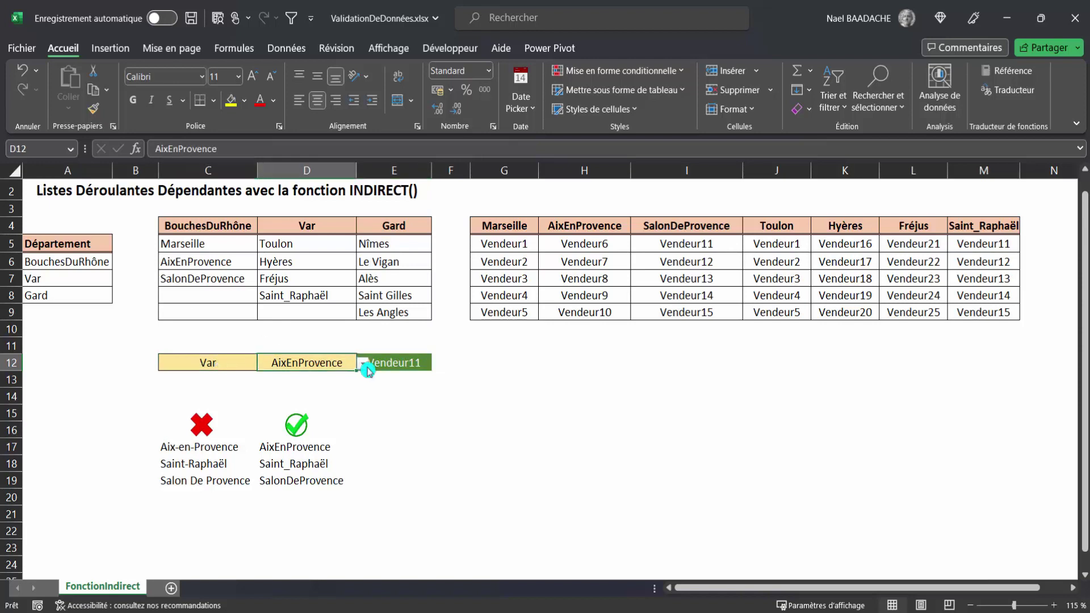
pyautogui.click(393, 363)
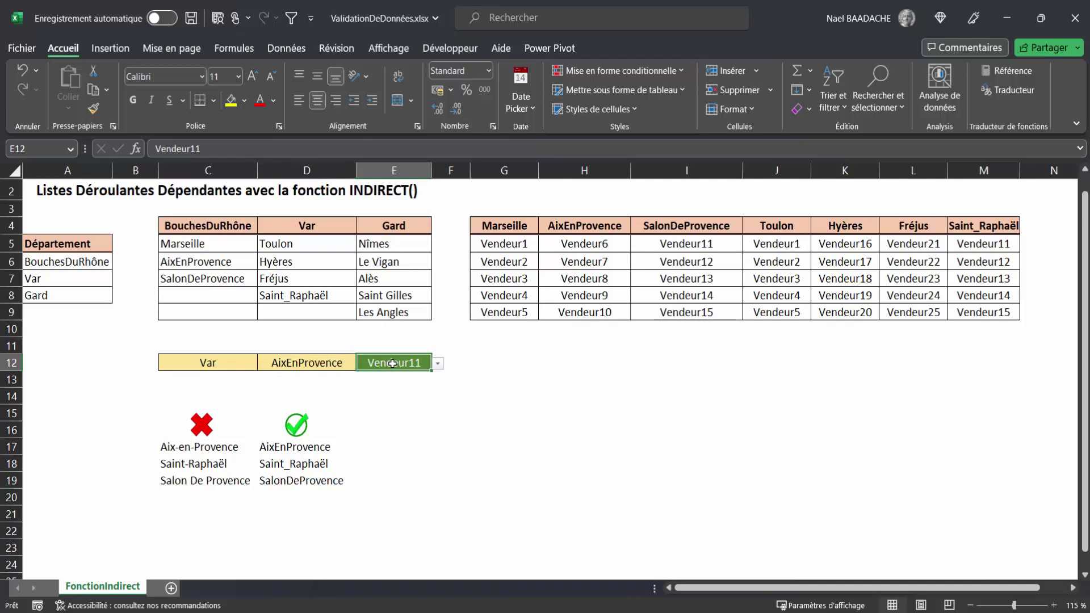
pyautogui.moveTo(298, 364); pyautogui.dragTo(375, 364)
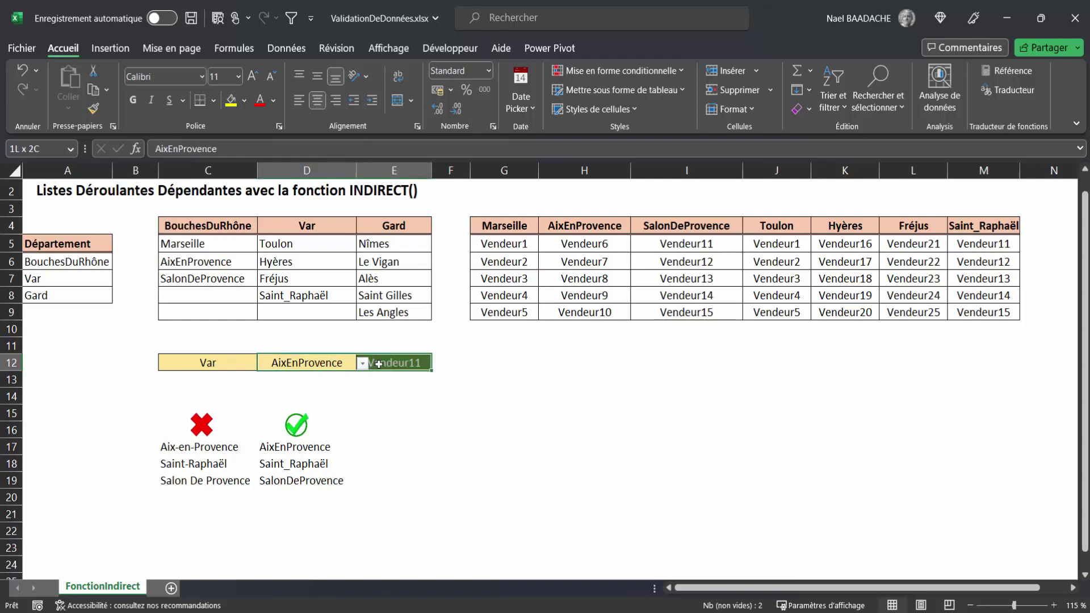
pyautogui.moveTo(301, 364); pyautogui.dragTo(405, 365)
pyautogui.click(492, 457)
# Step: Step through C12, D12 and E12 again, ending back on C12
pyautogui.click(201, 366)
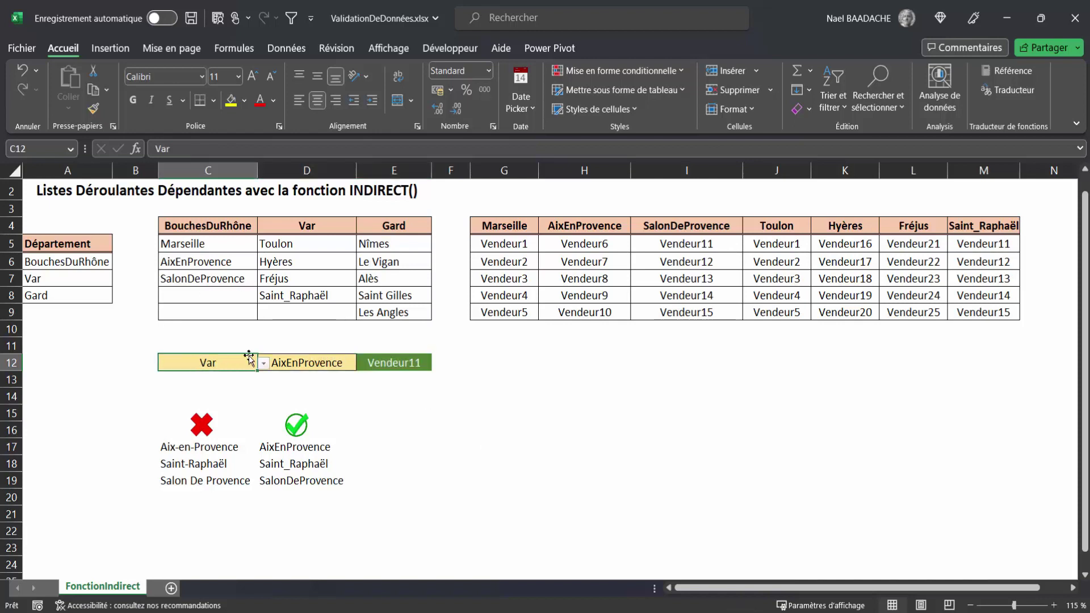
pyautogui.click(300, 365)
pyautogui.click(391, 365)
pyautogui.click(302, 364)
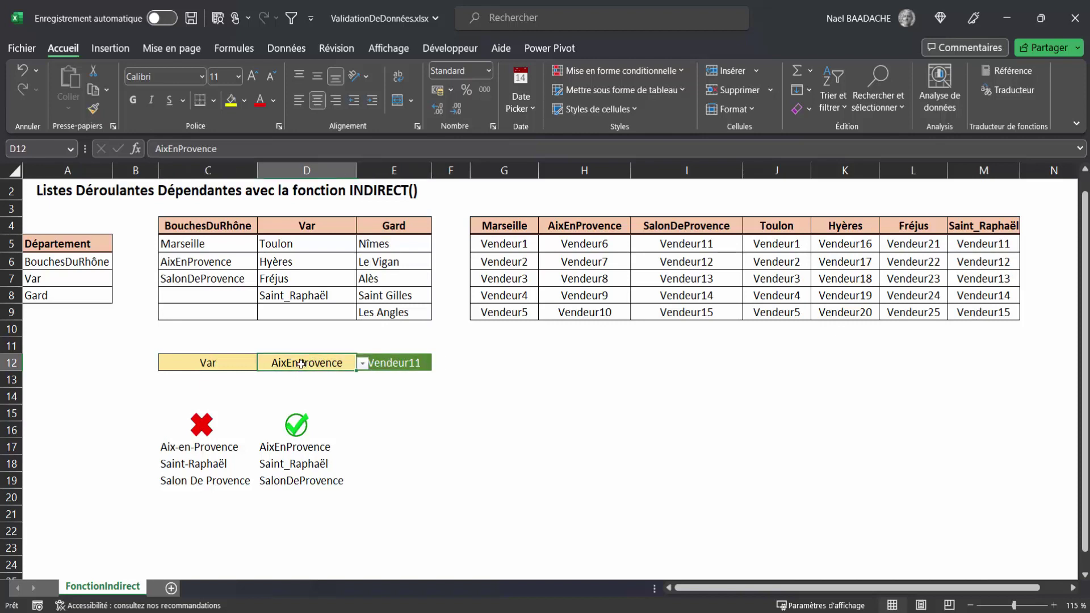
pyautogui.moveTo(328, 365); pyautogui.dragTo(369, 365)
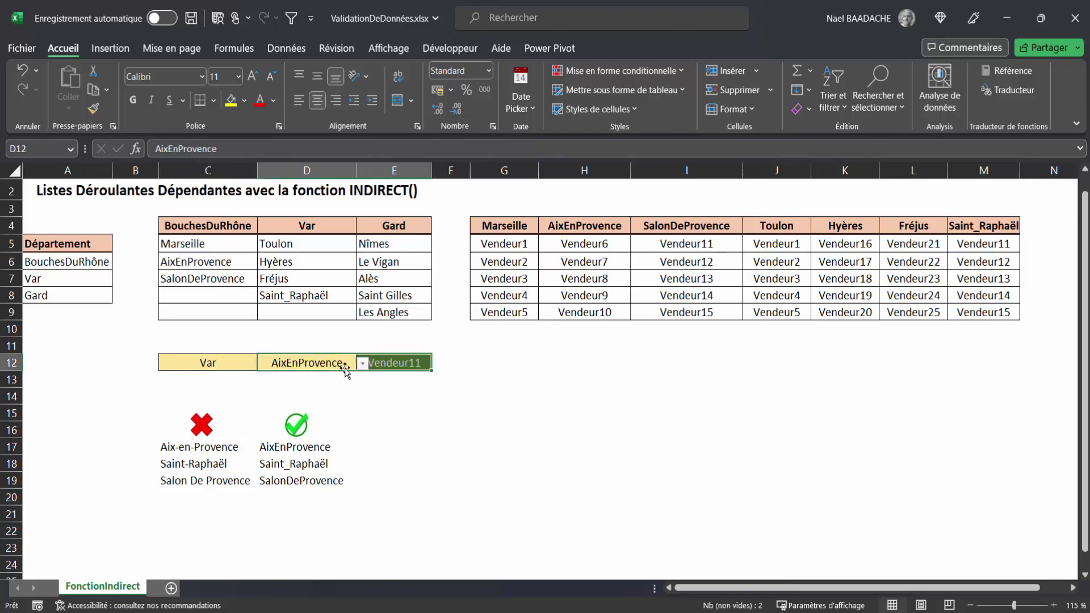
pyautogui.click(324, 364)
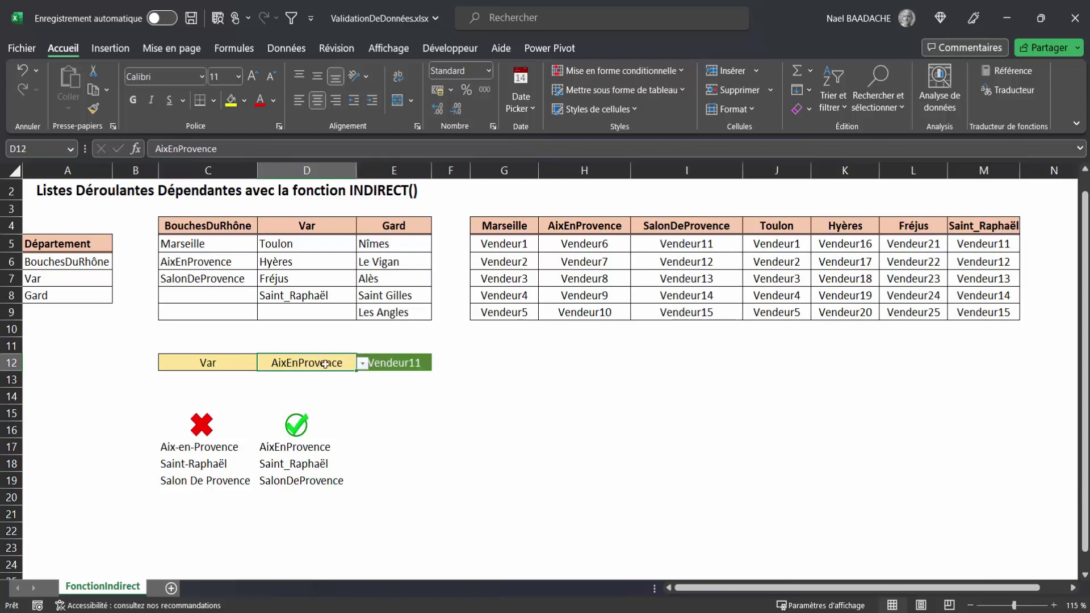
pyautogui.click(401, 362)
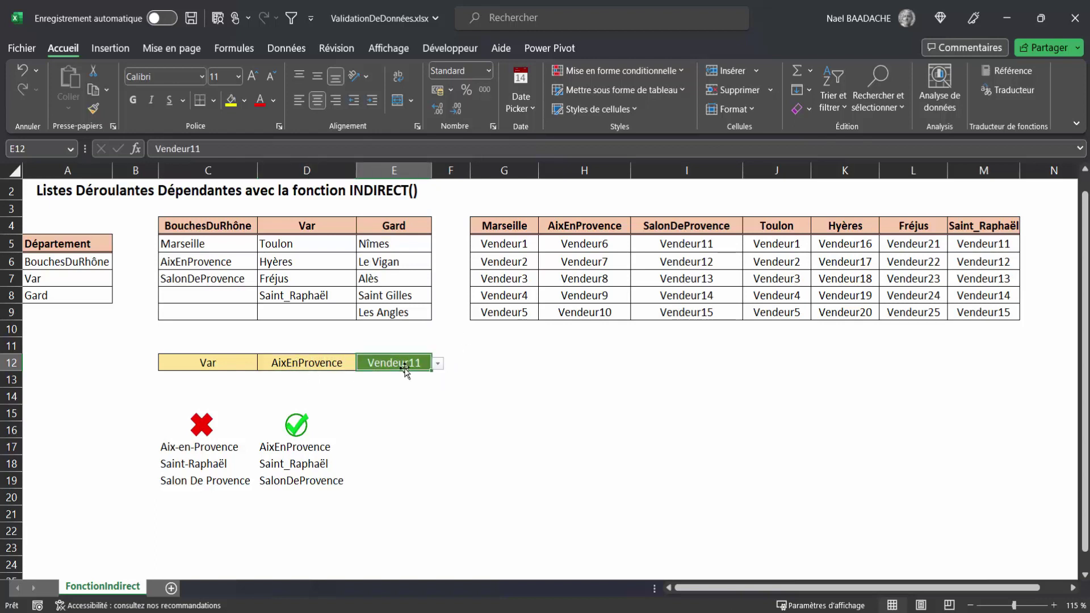
pyautogui.click(234, 362)
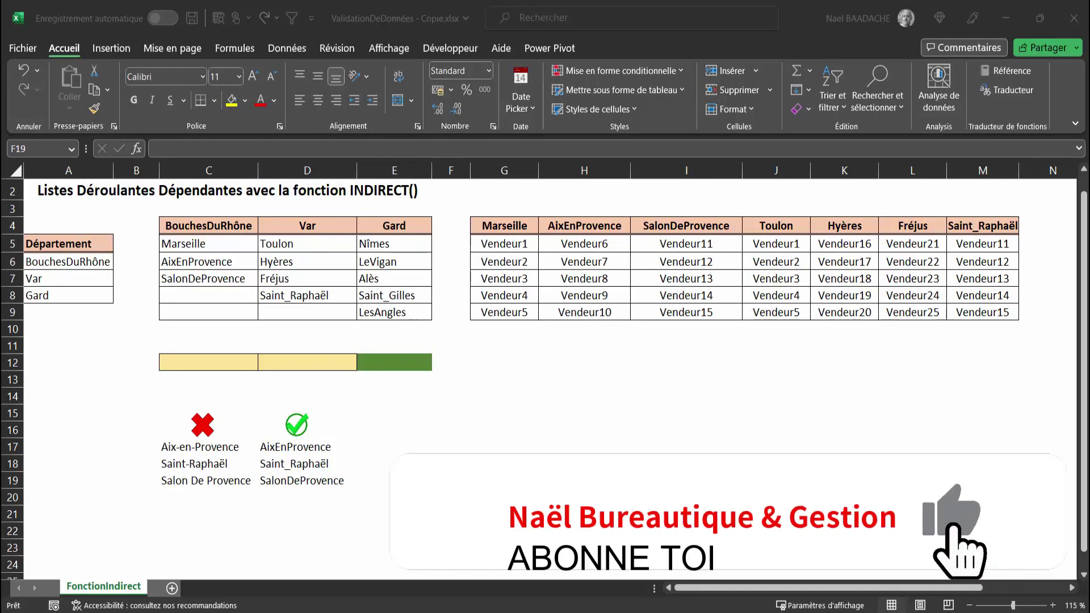
# Step: Bring the ValidationDeDonnées - Copie.xlsx workbook into focus and select empty cell B14
pyautogui.click(214, 359)
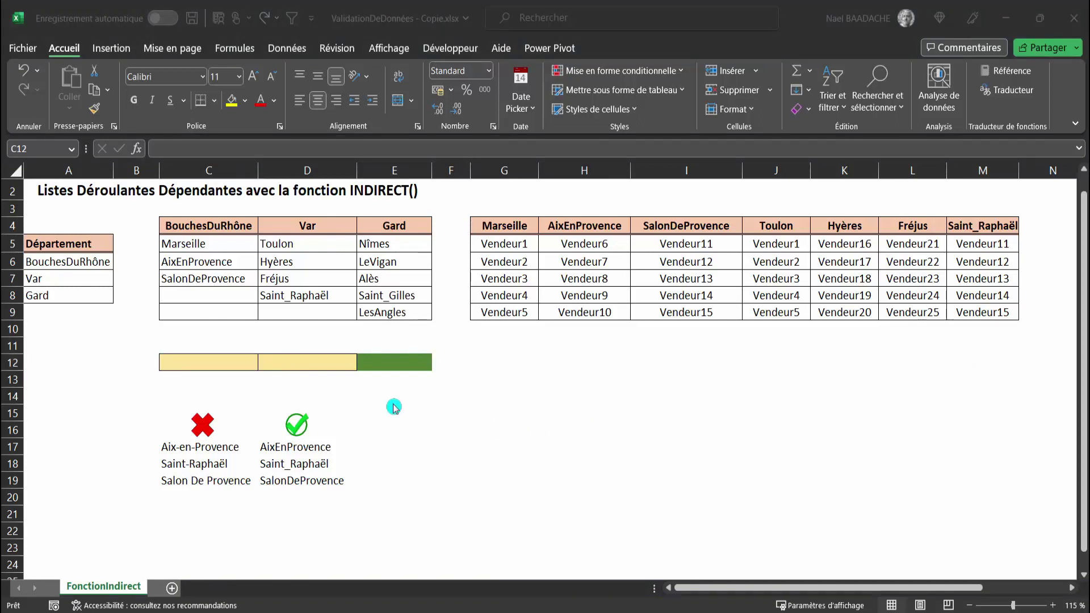
pyautogui.click(143, 402)
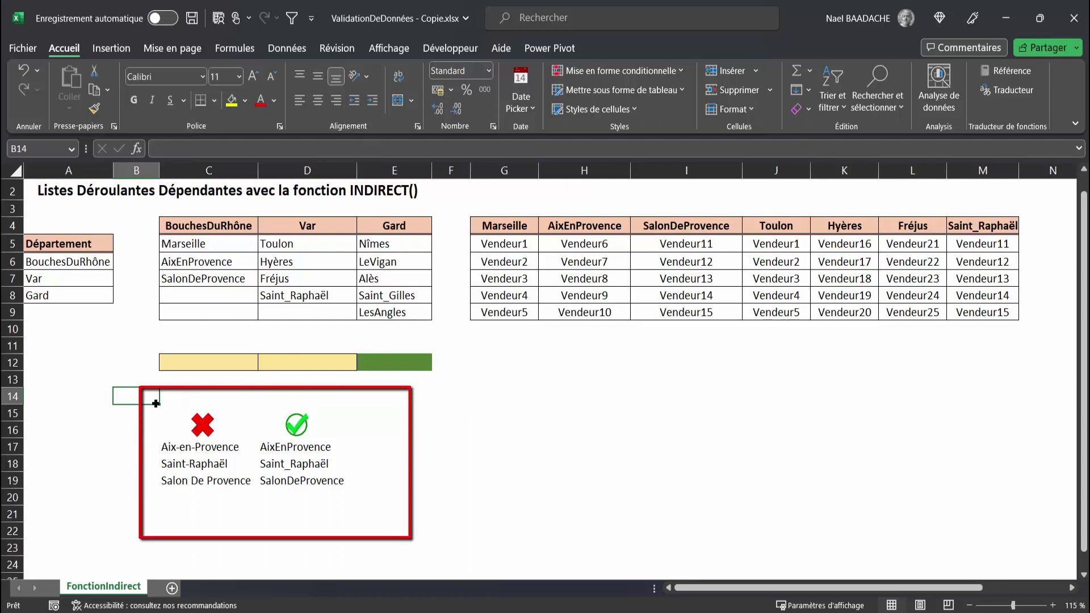
pyautogui.click(177, 448)
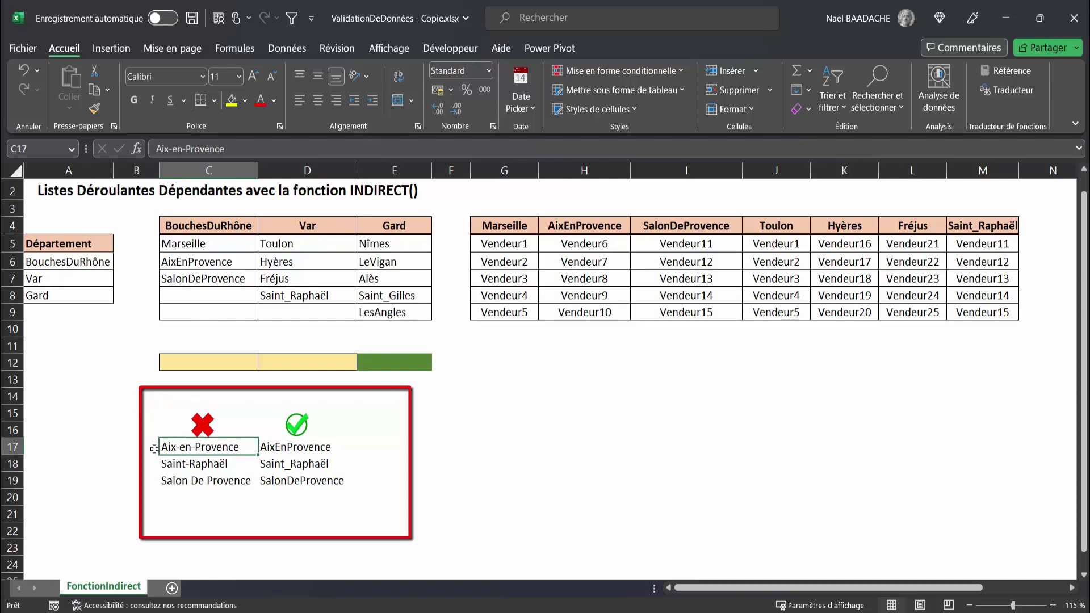
pyautogui.click(180, 466)
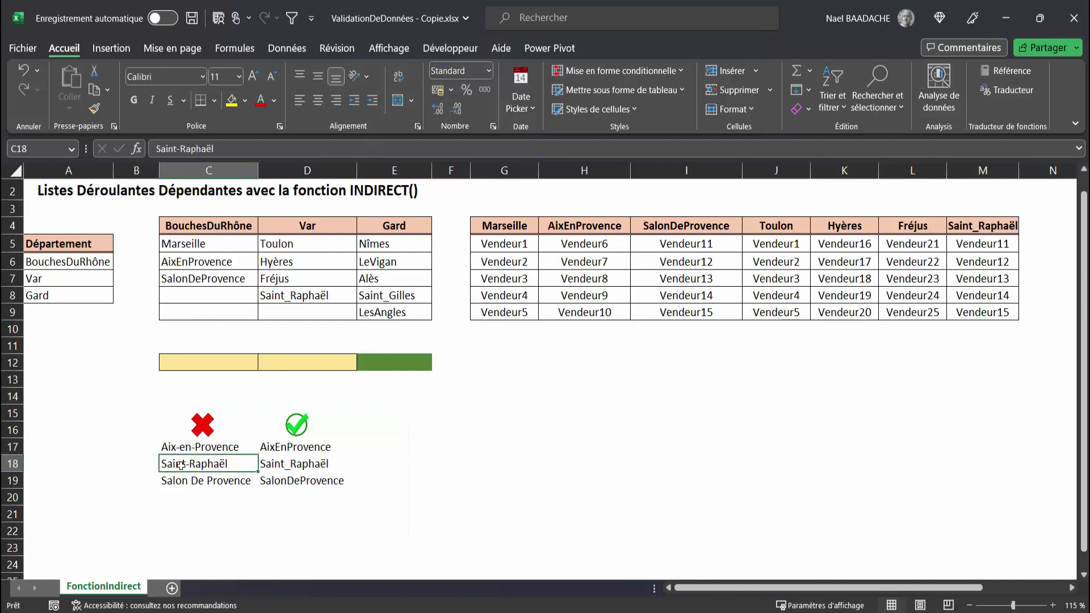
pyautogui.click(181, 482)
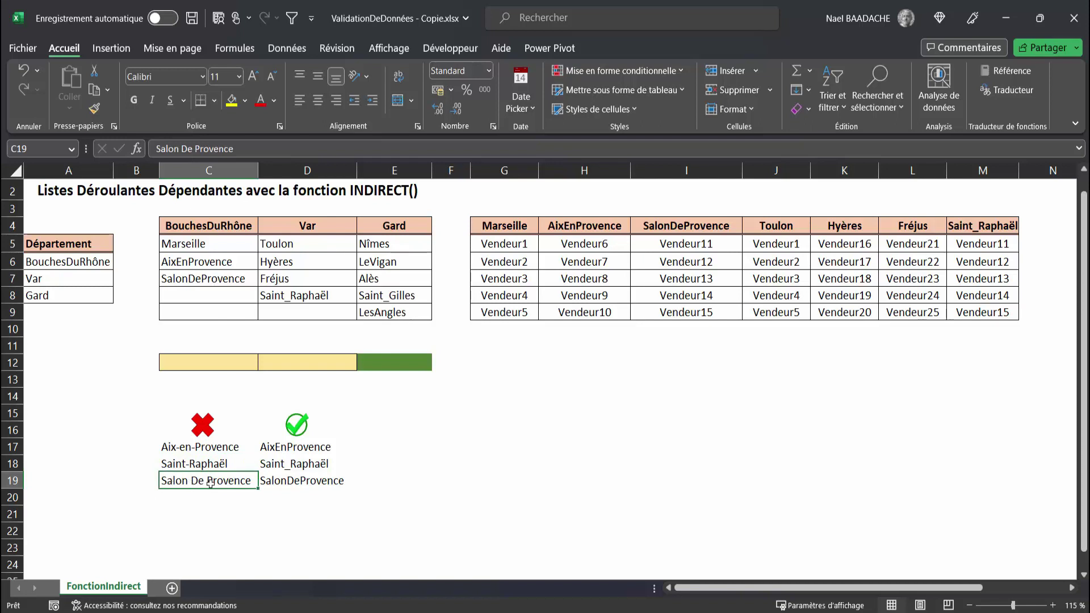
pyautogui.click(302, 449)
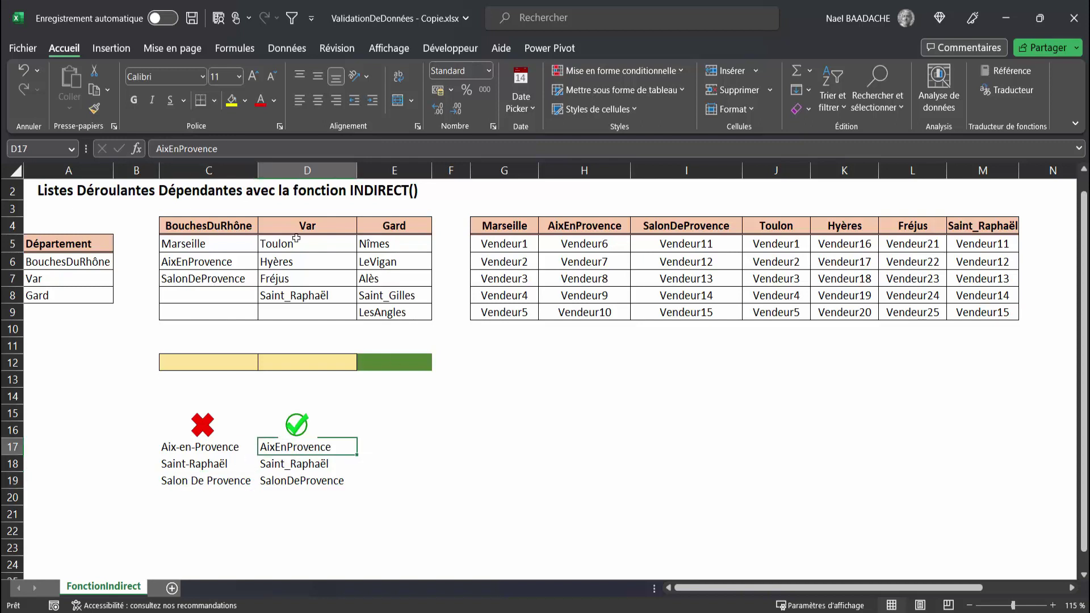
pyautogui.click(288, 466)
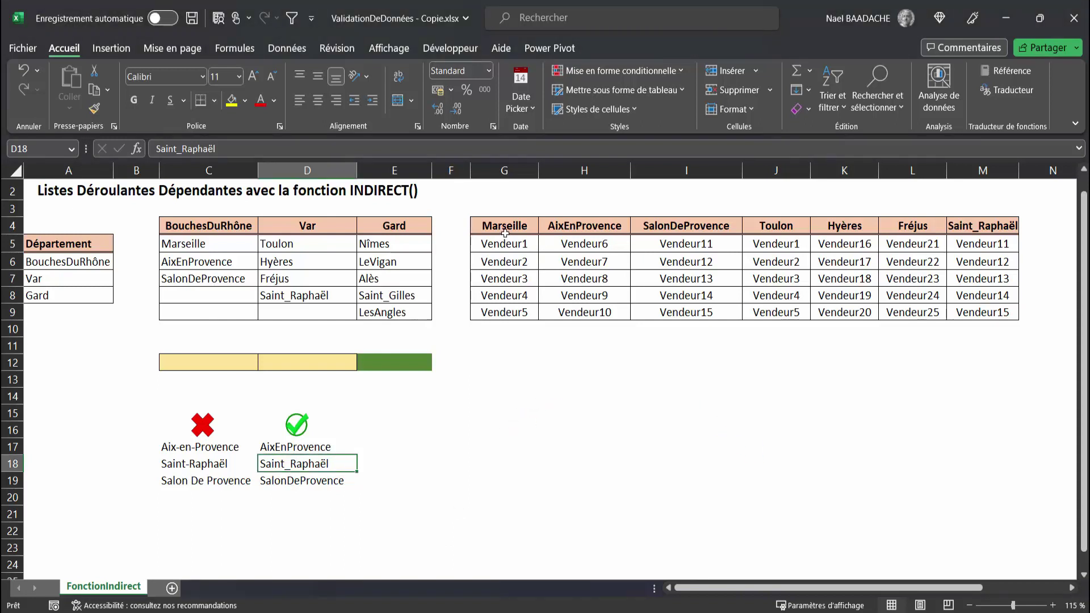
pyautogui.moveTo(509, 220); pyautogui.dragTo(965, 311)
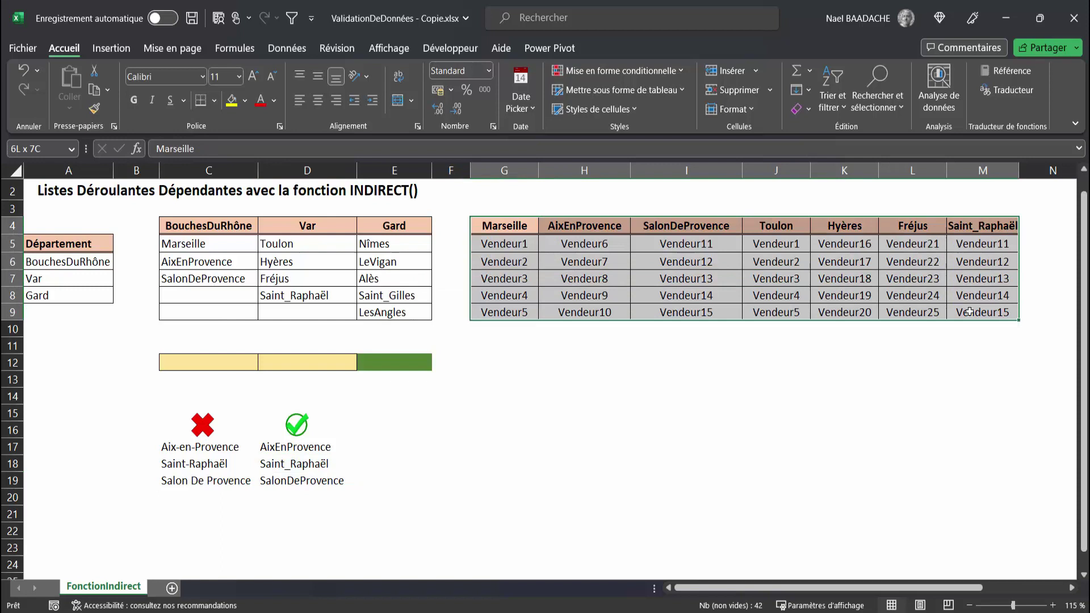
pyautogui.click(397, 226)
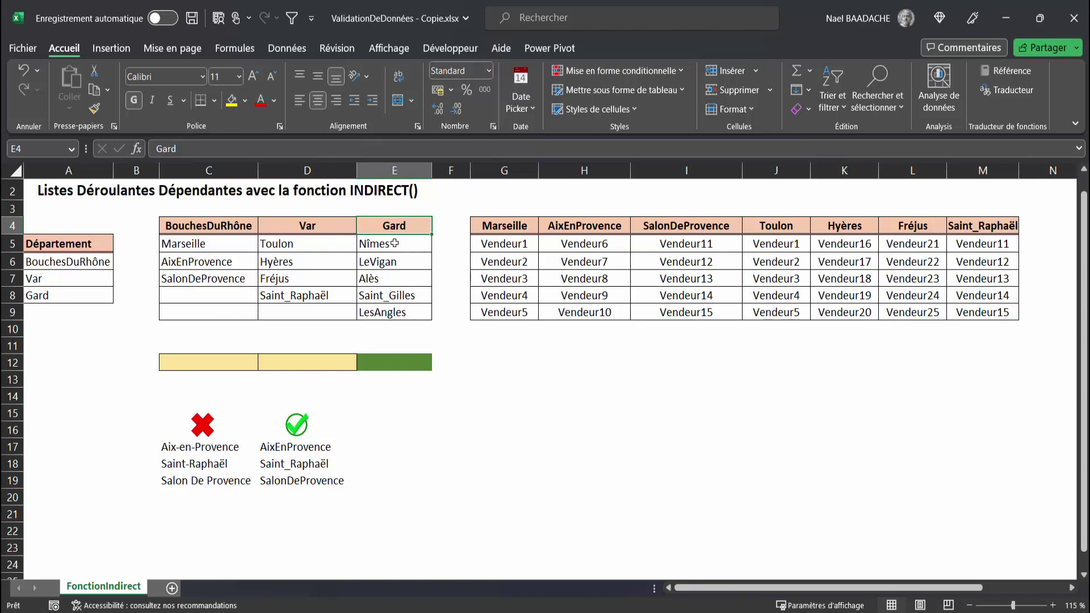
pyautogui.click(394, 244)
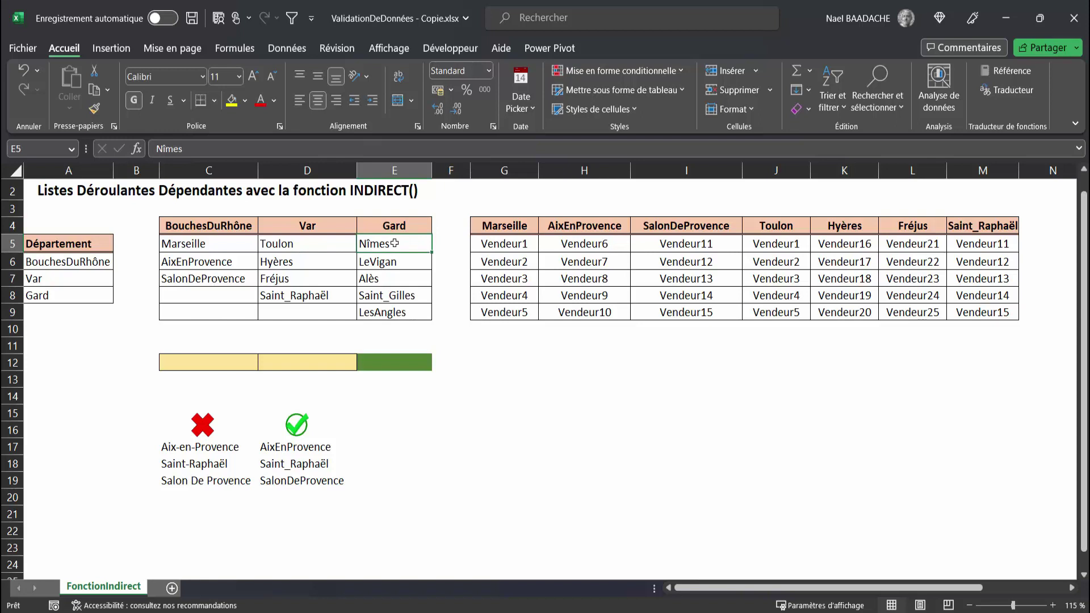
pyautogui.moveTo(395, 243); pyautogui.dragTo(394, 311)
# Step: Paste the copied Gard cities Nîmes to LesAngles transposed across N4:R4
pyautogui.hotkey('ctrl', 'c')
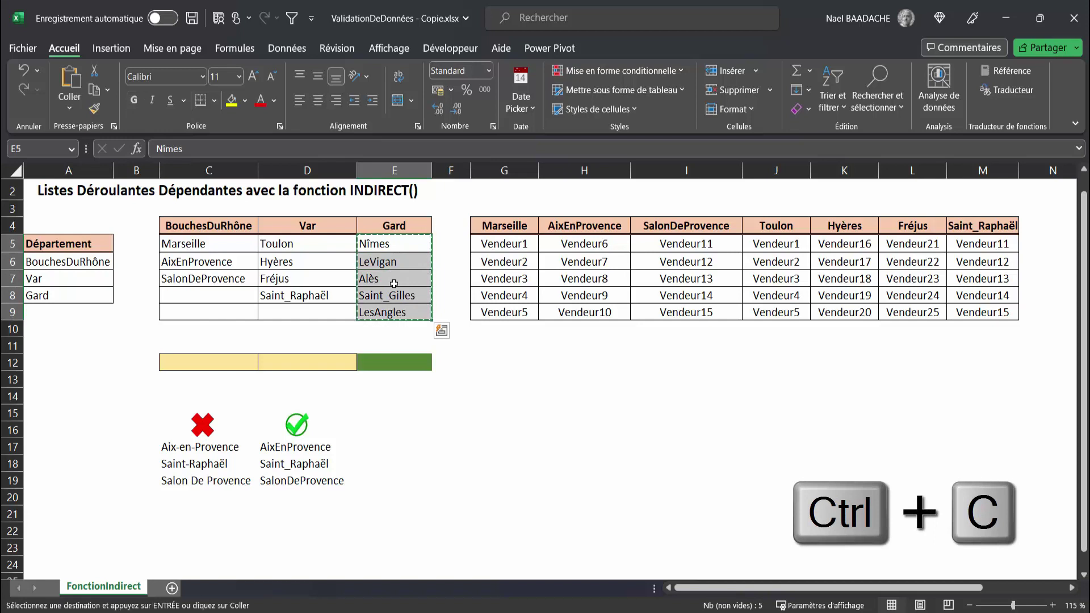
pyautogui.click(1034, 226)
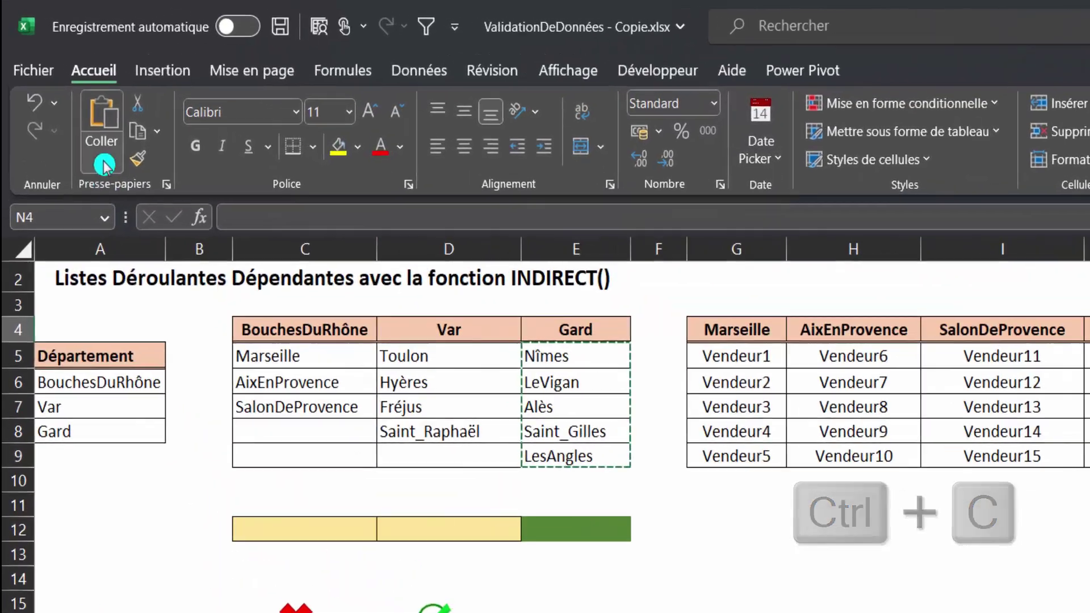
pyautogui.click(70, 108)
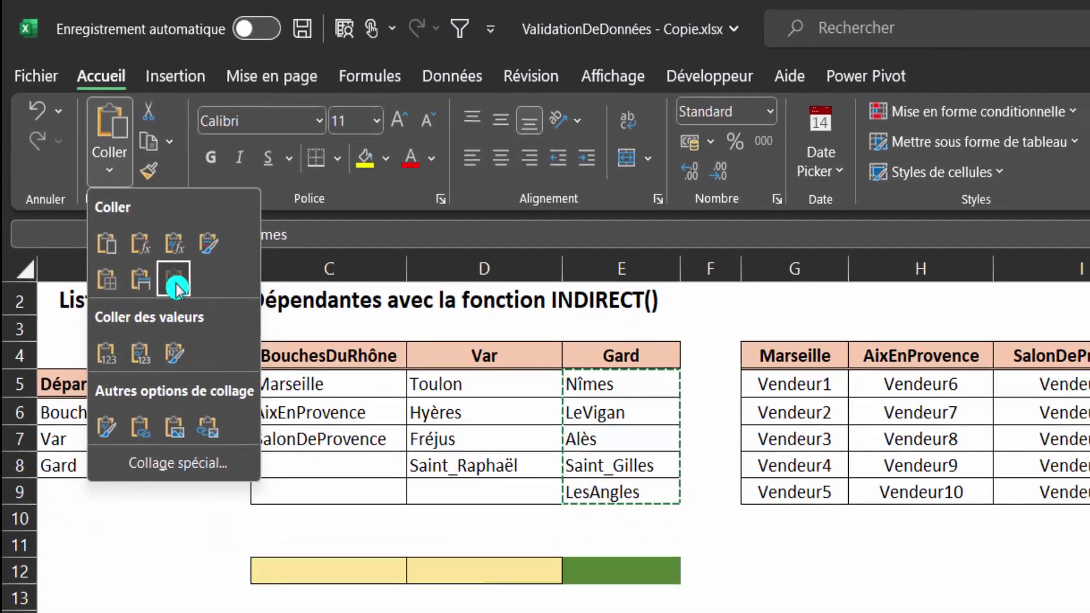
pyautogui.click(206, 329)
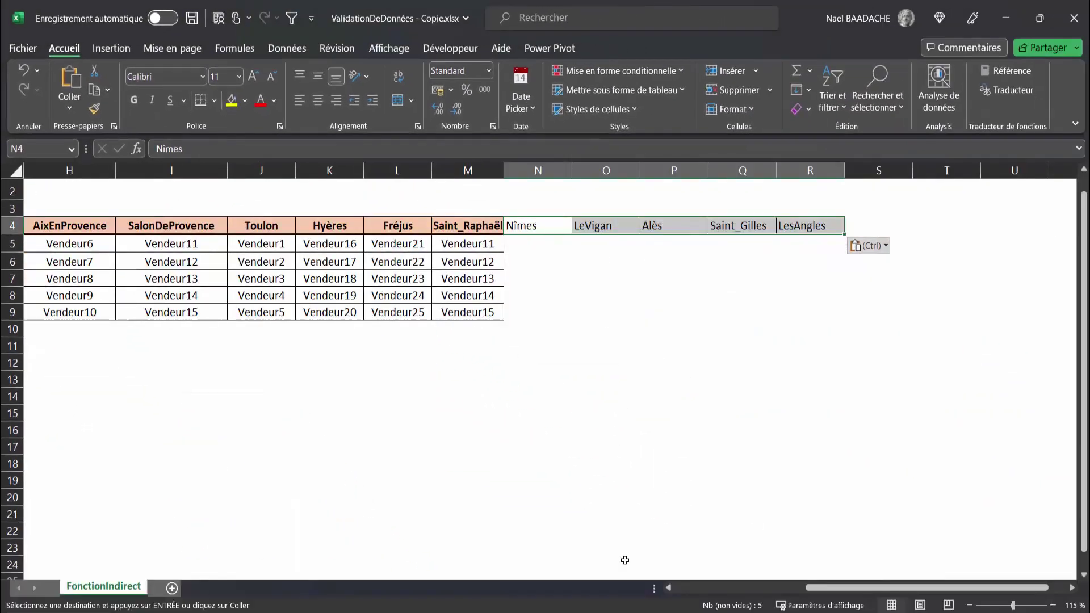
pyautogui.moveTo(820, 587); pyautogui.dragTo(834, 587)
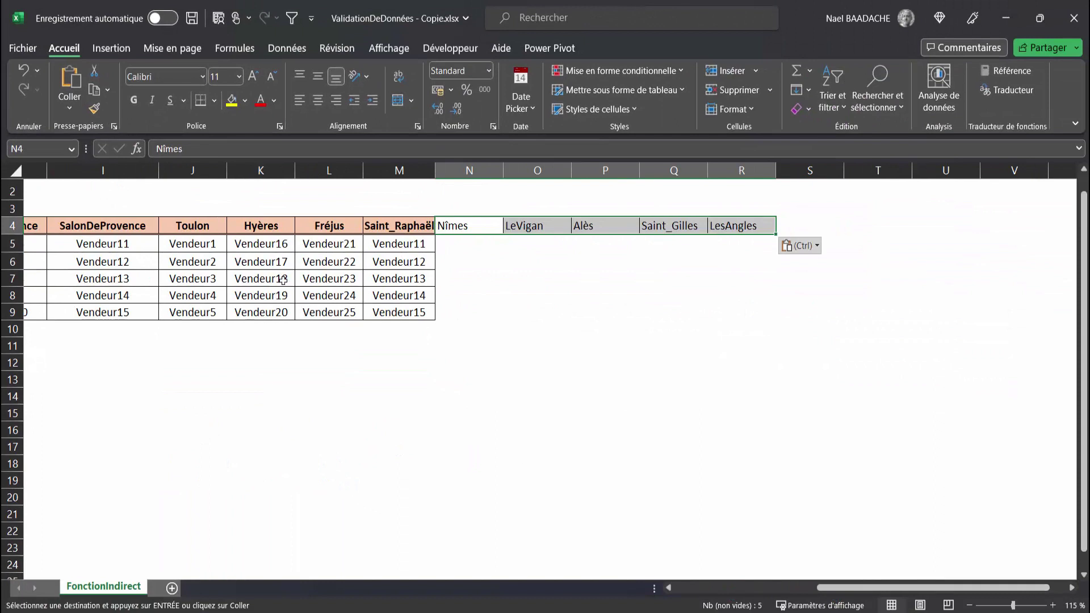
pyautogui.moveTo(937, 588); pyautogui.dragTo(840, 587)
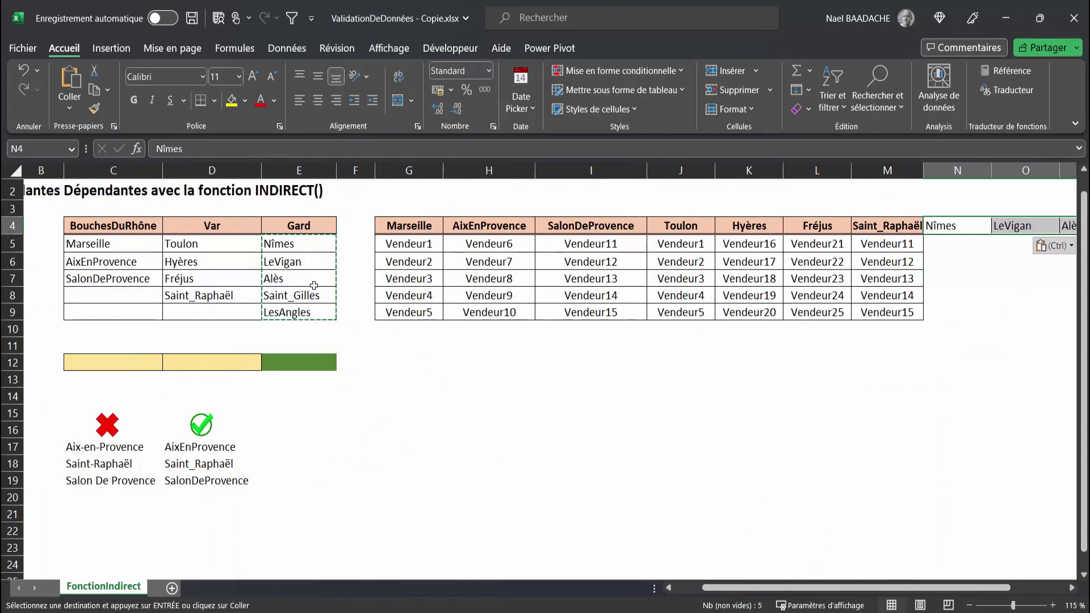
pyautogui.moveTo(774, 588); pyautogui.dragTo(828, 587)
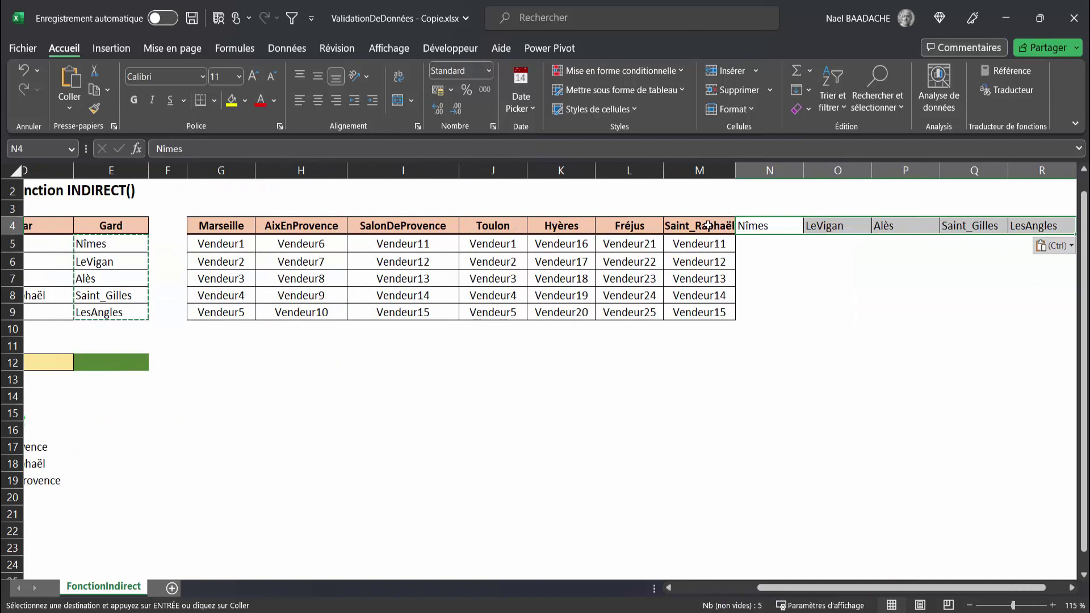
pyautogui.click(707, 224)
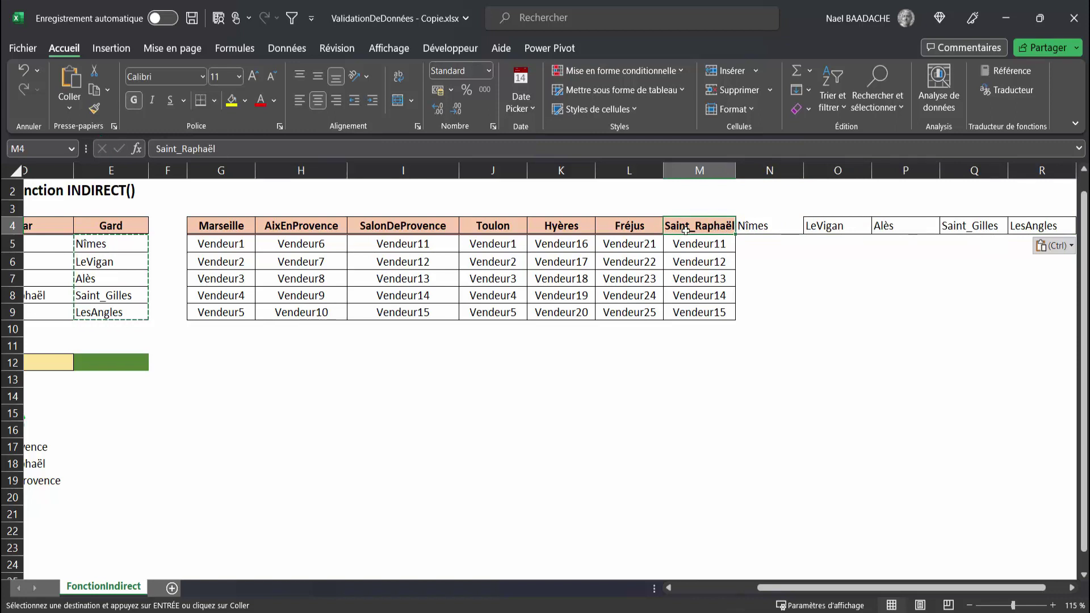
# Step: Apply the Saint_Raphaël header formatting to the new headers N4:R4 with the format painter
pyautogui.click(94, 107)
pyautogui.moveTo(758, 225)
pyautogui.mouseDown()
pyautogui.moveTo(1049, 223)
pyautogui.moveTo(920, 227)
pyautogui.mouseUp()
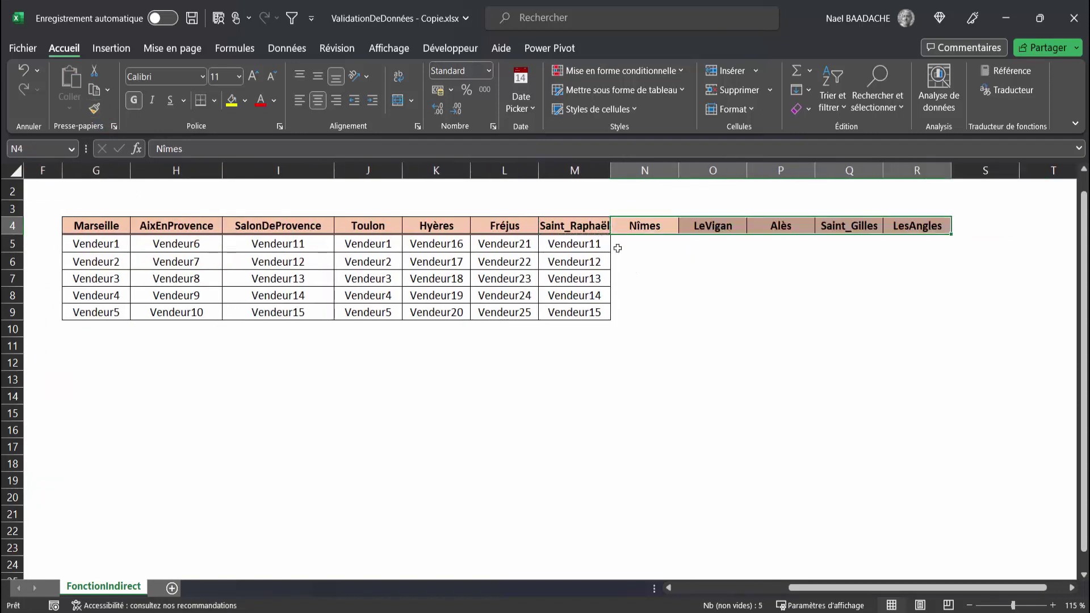
pyautogui.moveTo(638, 247); pyautogui.dragTo(637, 299)
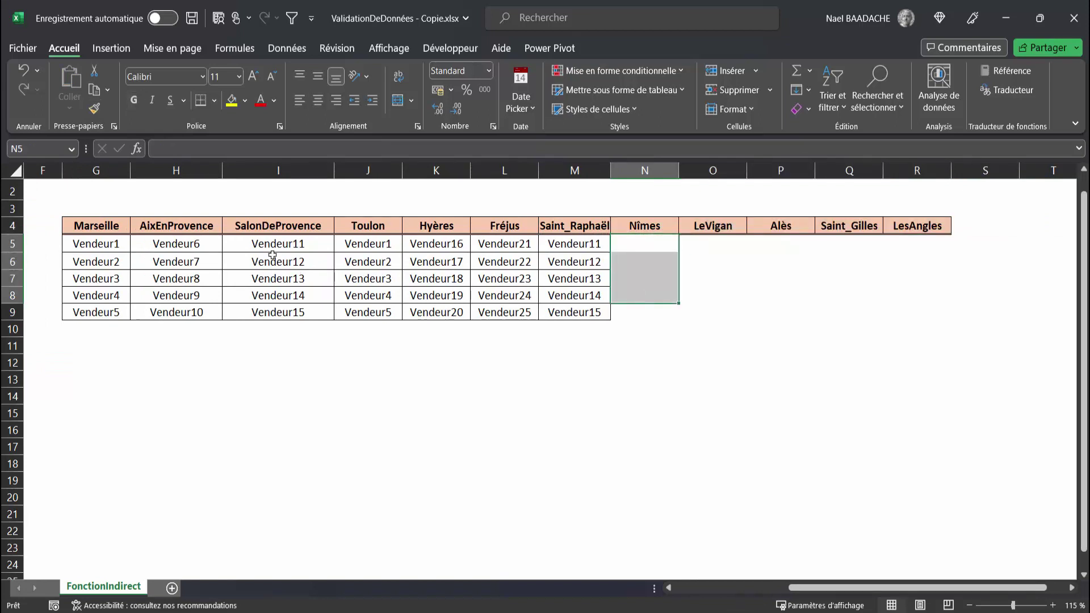
# Step: Copy the vendor names in I5:M9 and choose N5 as the destination
pyautogui.moveTo(283, 245)
pyautogui.mouseDown()
pyautogui.moveTo(278, 295)
pyautogui.moveTo(369, 312)
pyautogui.moveTo(560, 312)
pyautogui.mouseUp()
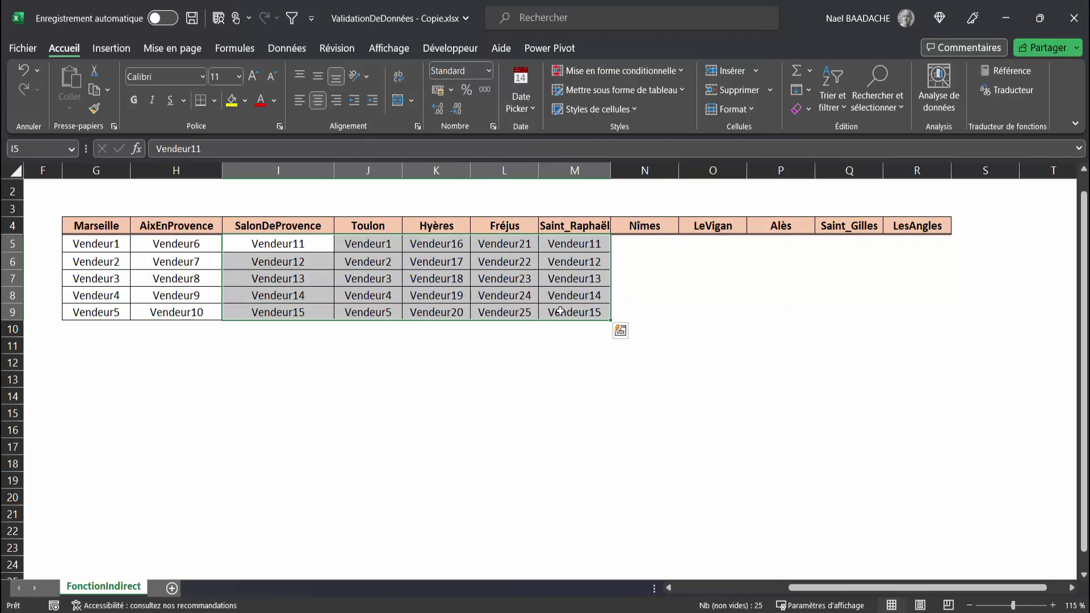
pyautogui.hotkey('ctrl', 'c')
pyautogui.click(655, 243)
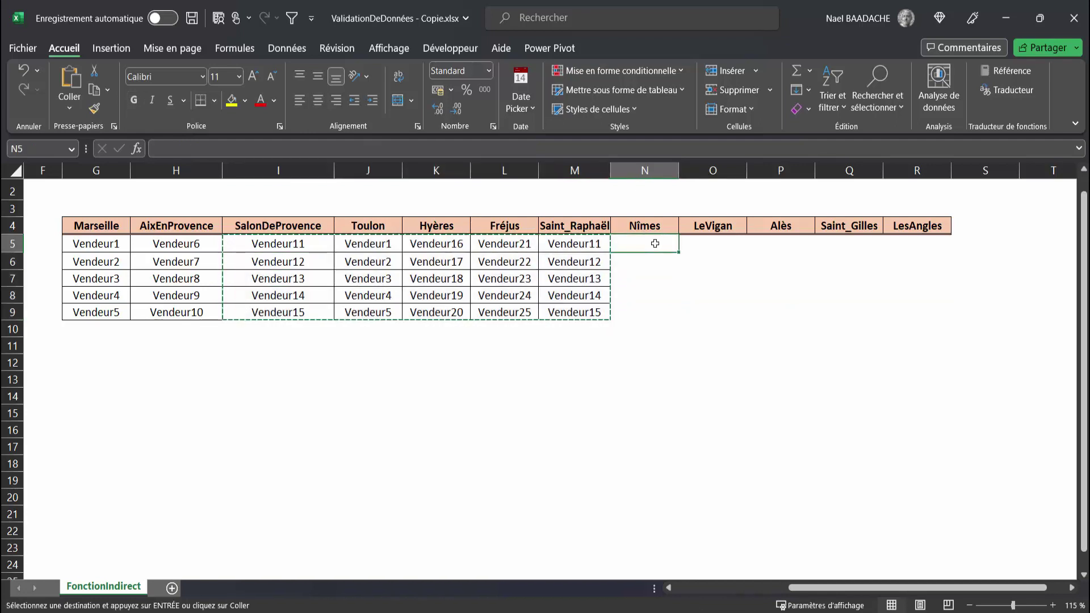
# Step: Paste the vendor names into N5:R9 and review the source lists for C12, D12 and E12
pyautogui.hotkey('ctrl', 'v')
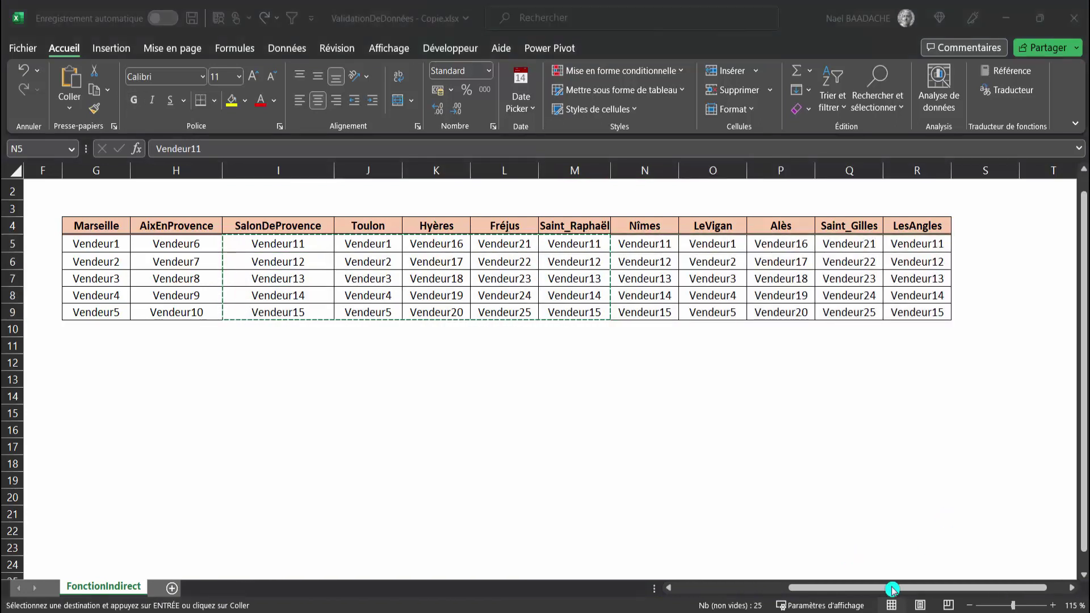
pyautogui.moveTo(845, 588); pyautogui.dragTo(732, 588)
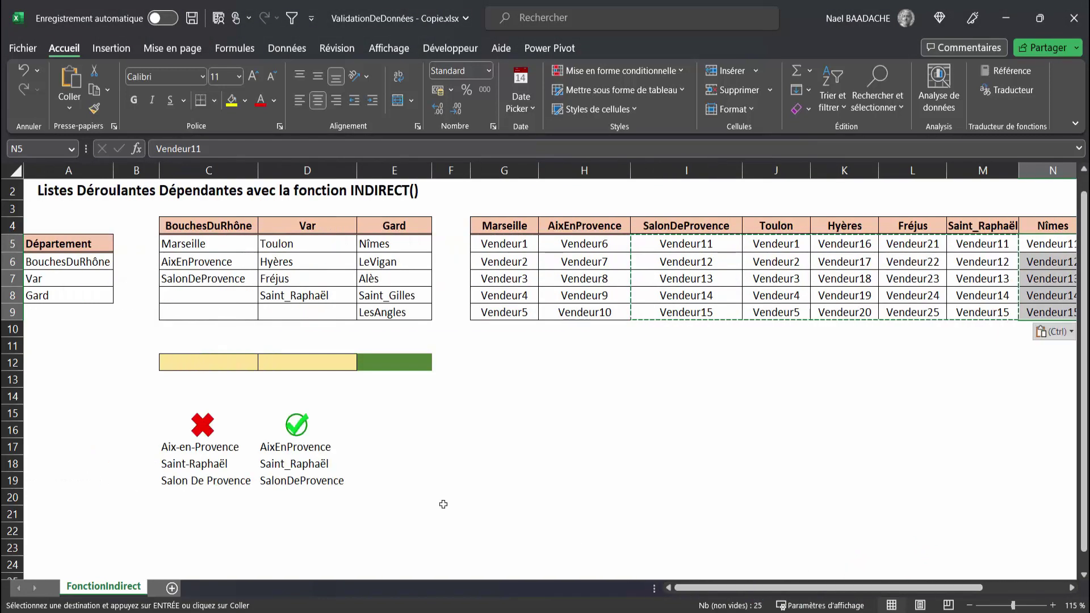
pyautogui.click(230, 368)
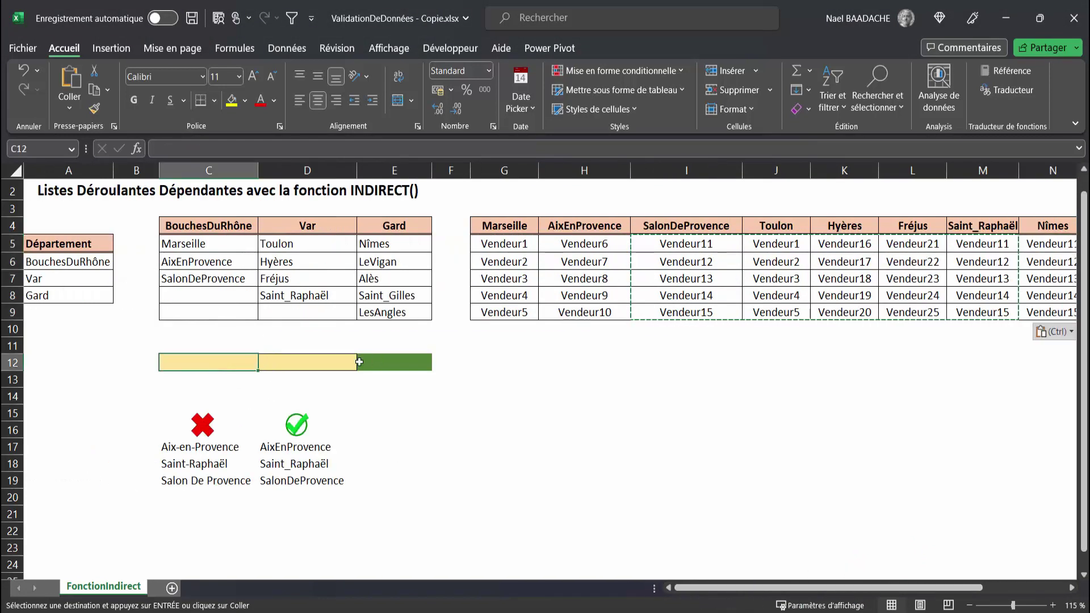
pyautogui.click(54, 242)
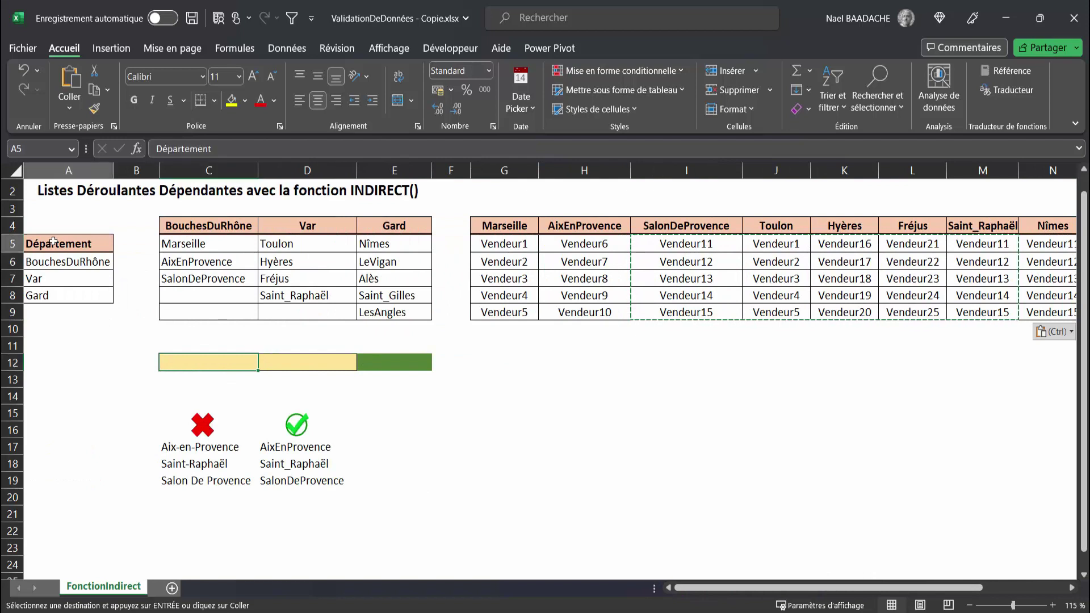
pyautogui.click(213, 362)
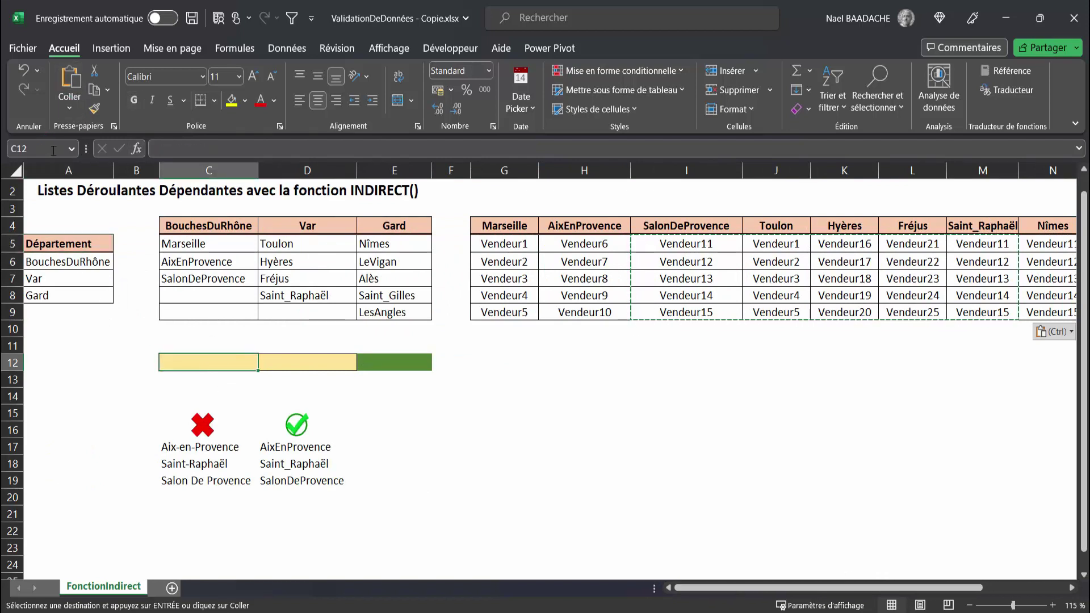
pyautogui.moveTo(78, 260); pyautogui.dragTo(78, 295)
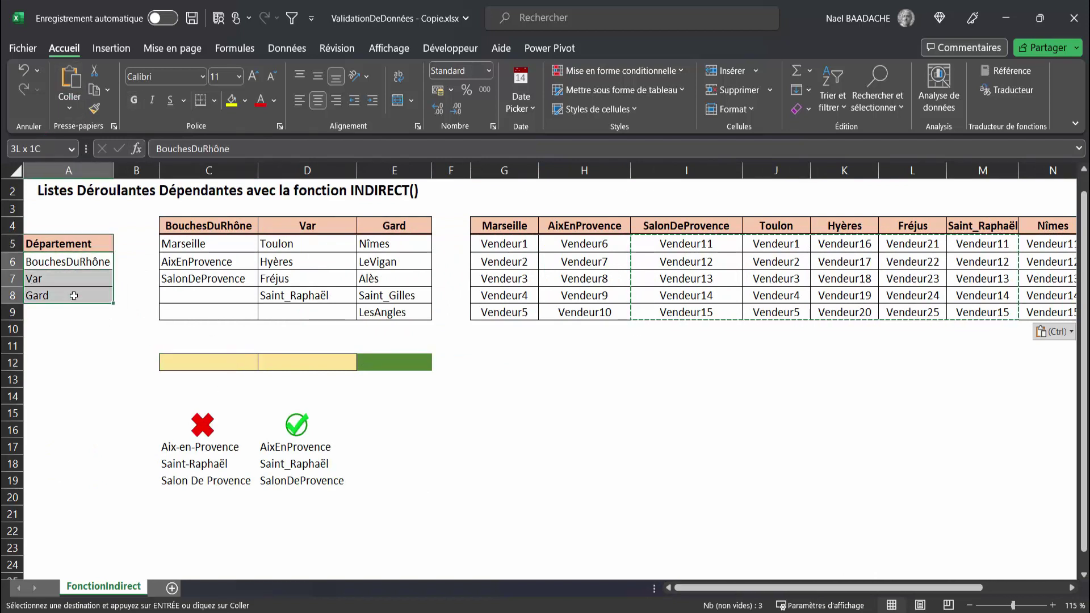
pyautogui.click(301, 365)
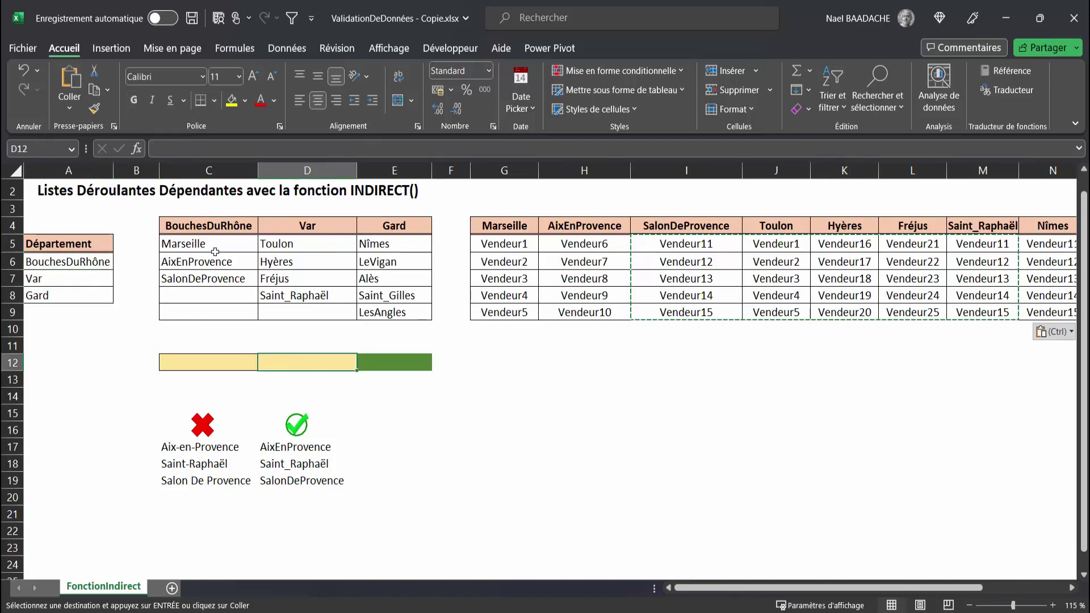
pyautogui.moveTo(208, 245); pyautogui.dragTo(208, 278)
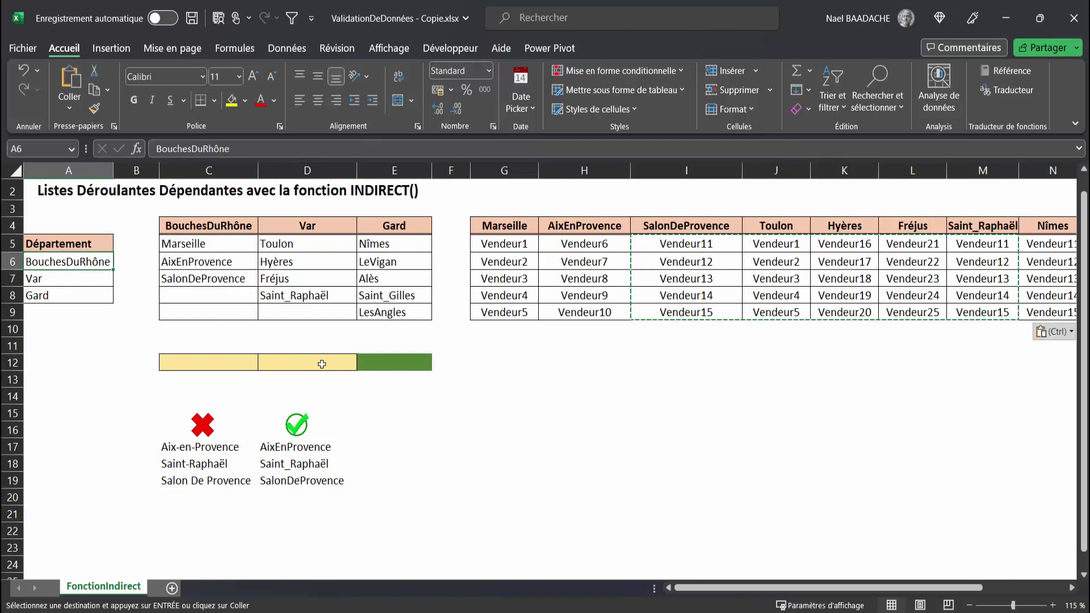
pyautogui.click(390, 367)
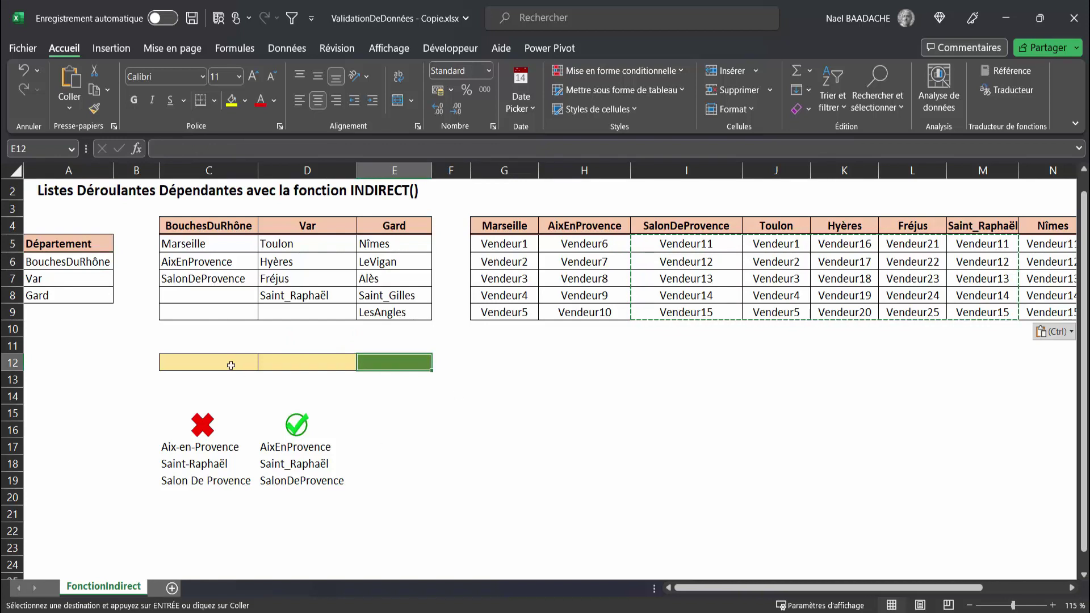
# Step: Select A5:A8, then Ctrl-add the city table C4:E9 and seller table G4:R9
pyautogui.moveTo(77, 245); pyautogui.dragTo(82, 293)
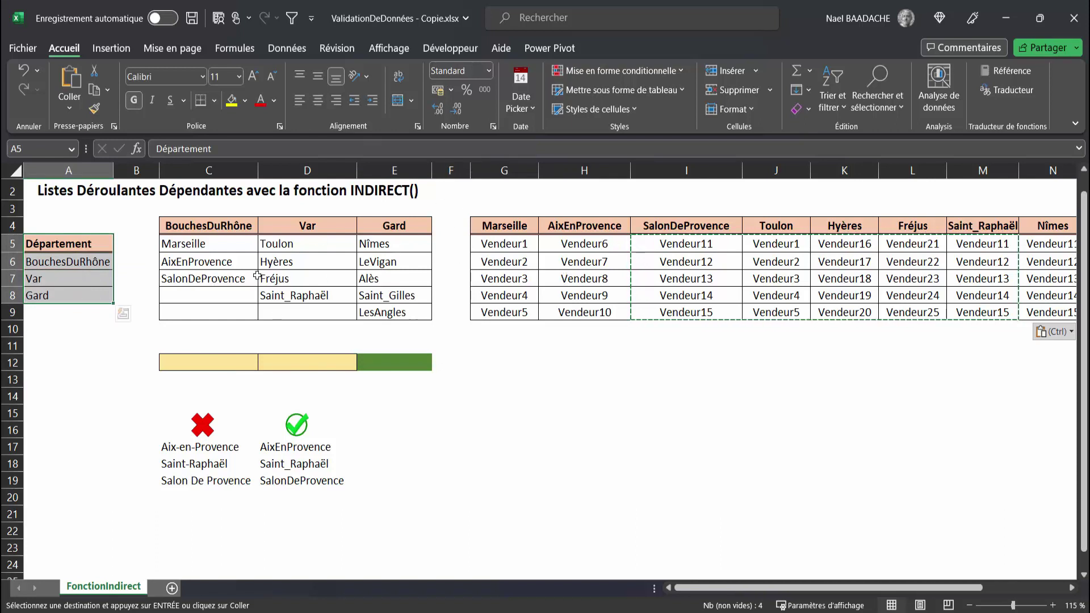
pyautogui.moveTo(80, 242); pyautogui.dragTo(82, 297)
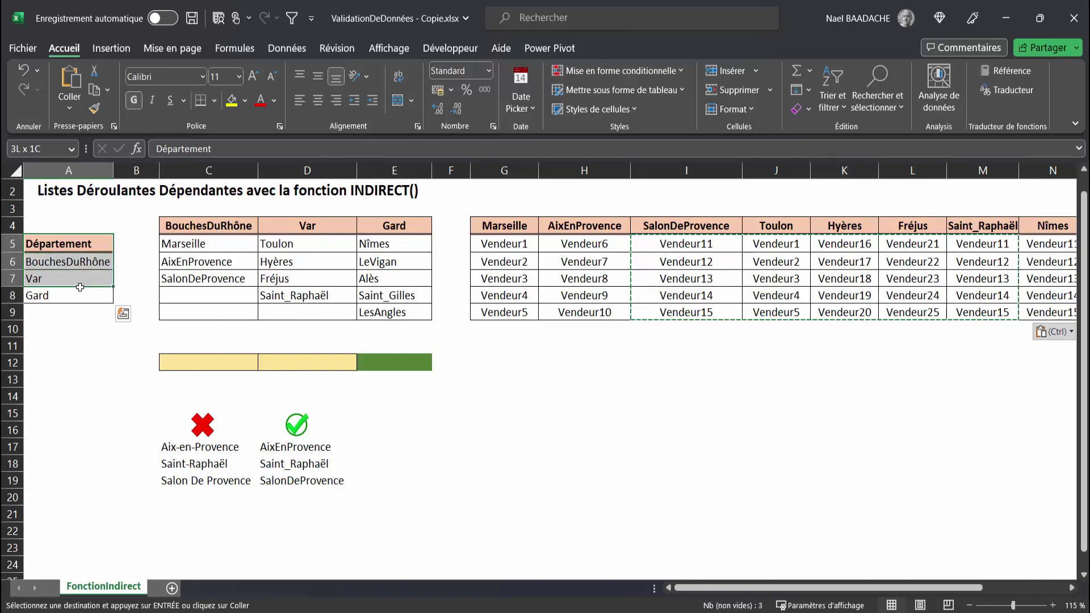
pyautogui.press('ctrl')
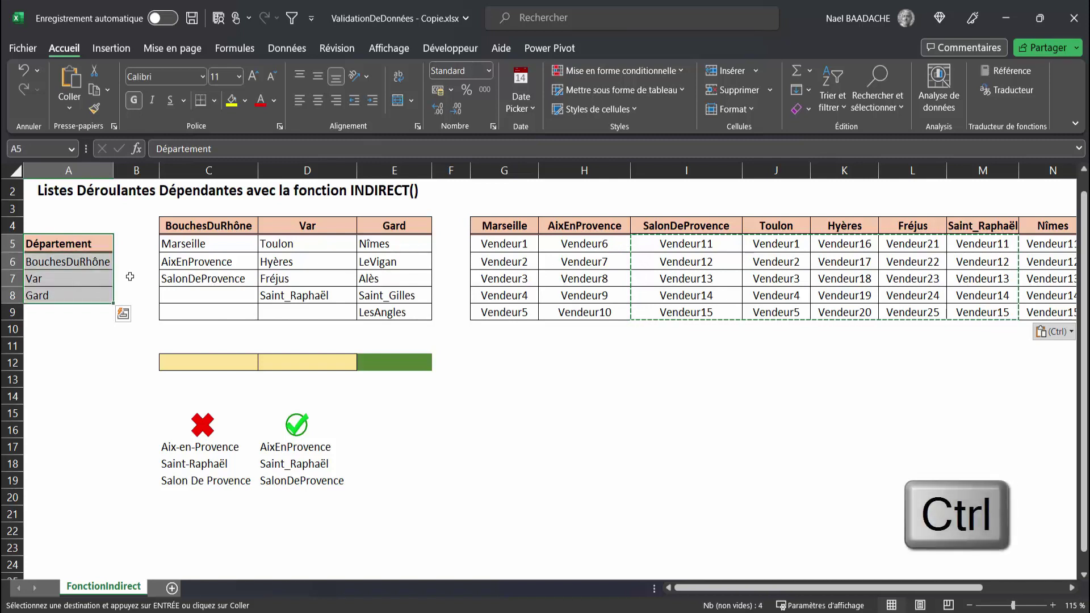
pyautogui.moveTo(192, 226); pyautogui.dragTo(398, 313)
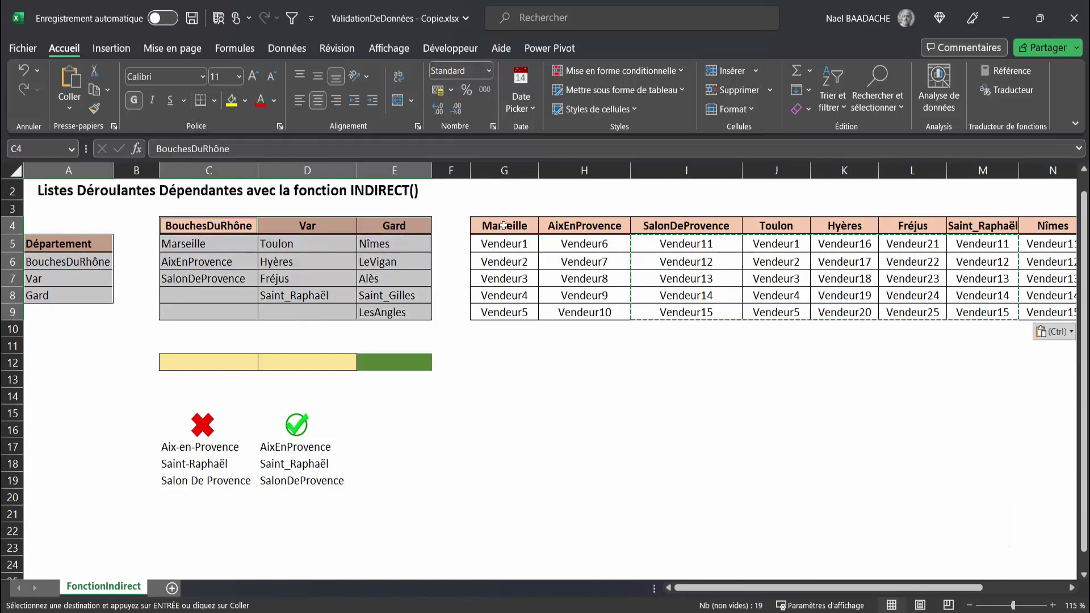
pyautogui.moveTo(503, 226); pyautogui.dragTo(1069, 244)
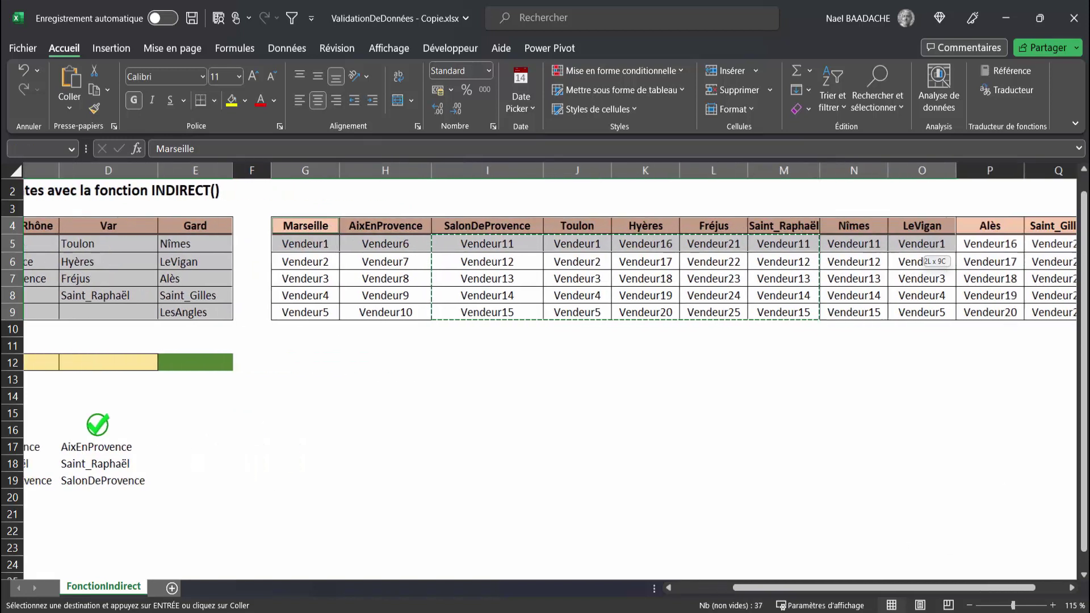
pyautogui.moveTo(1069, 244)
pyautogui.mouseDown()
pyautogui.moveTo(960, 236)
pyautogui.moveTo(914, 307)
pyautogui.mouseUp()
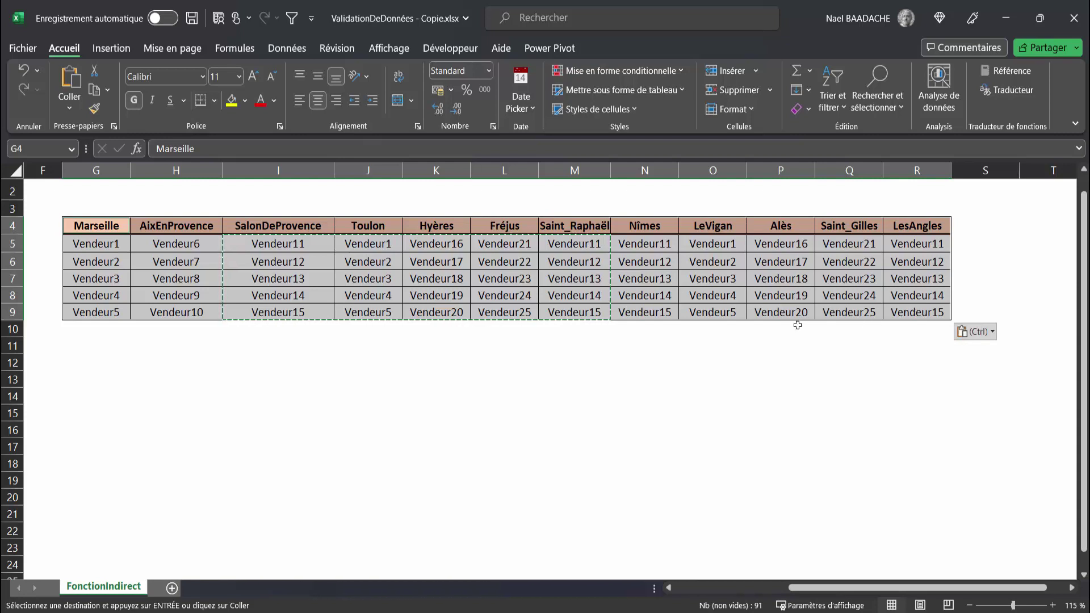
pyautogui.click(755, 592)
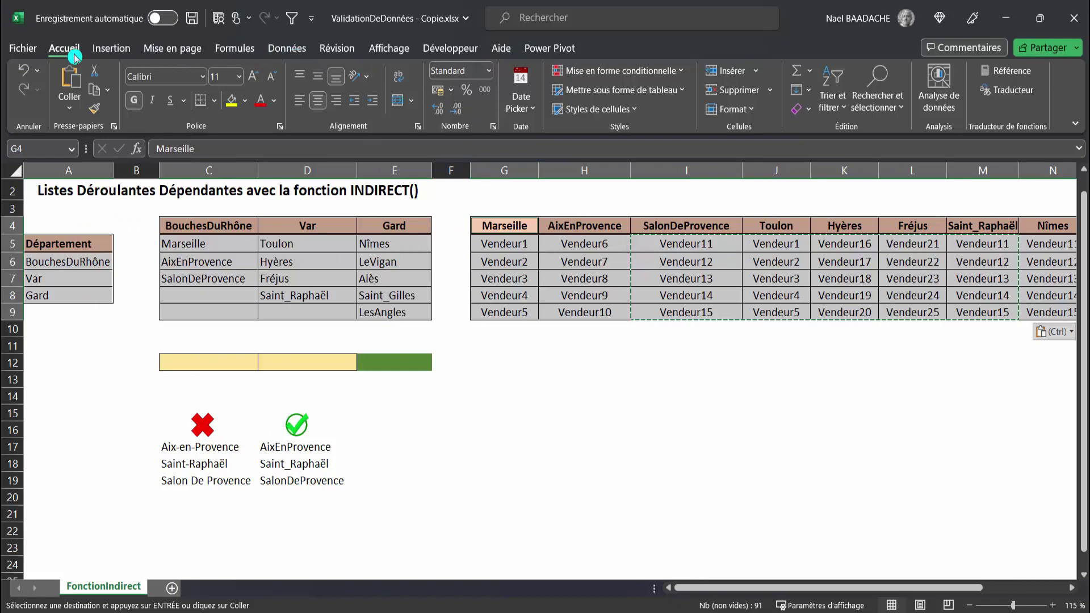
# Step: Reduce the selection to constants only via Rechercher et sélectionner > Constantes
pyautogui.click(903, 114)
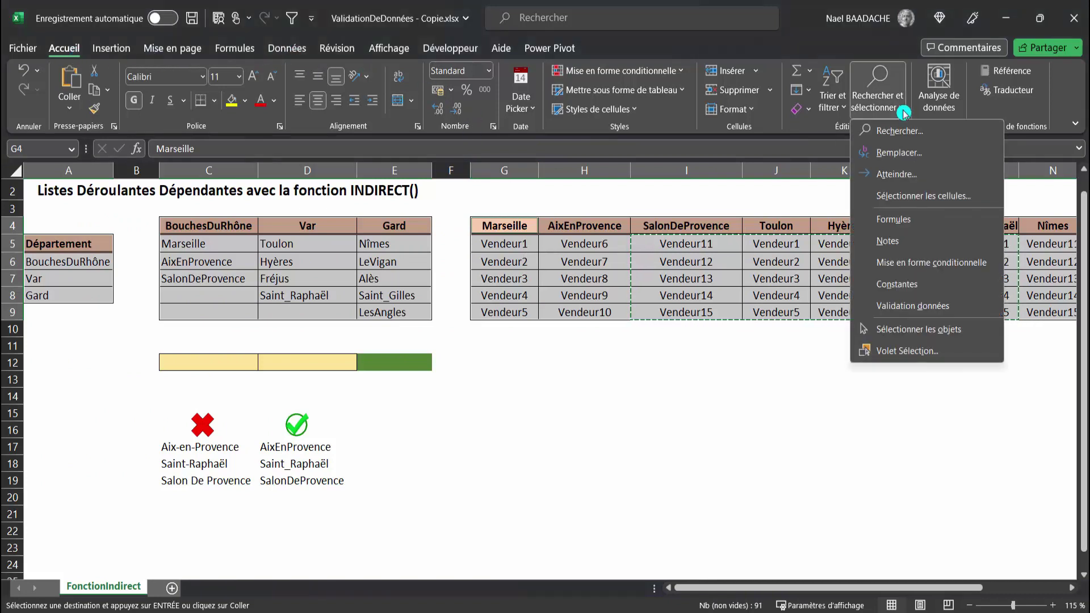
pyautogui.click(911, 285)
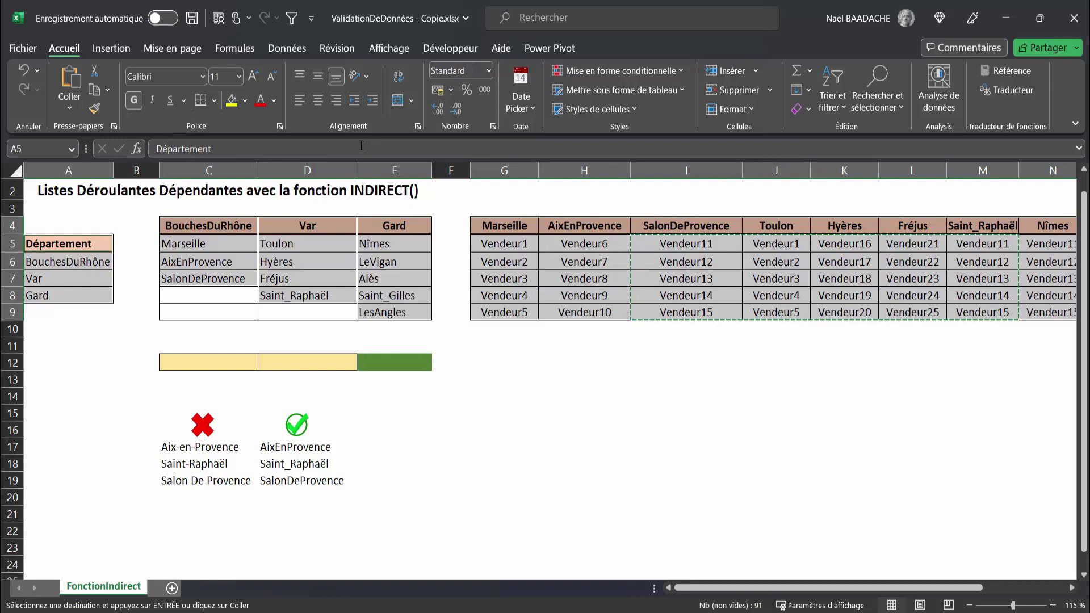
# Step: Create names from the selection using the top-row headers (Depuis sélection, Ligne du haut)
pyautogui.click(246, 55)
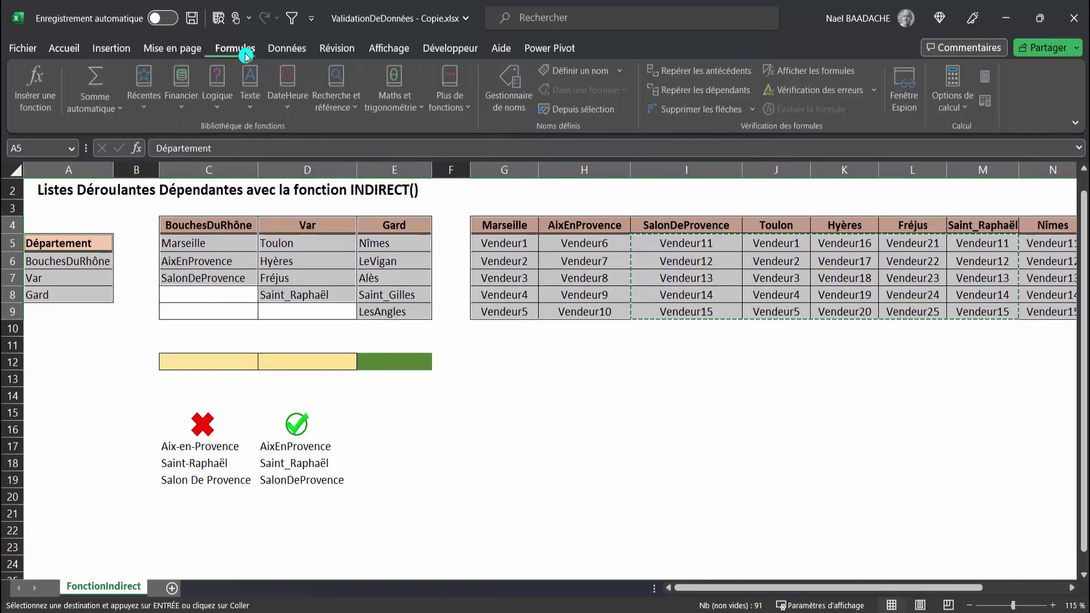
pyautogui.click(583, 111)
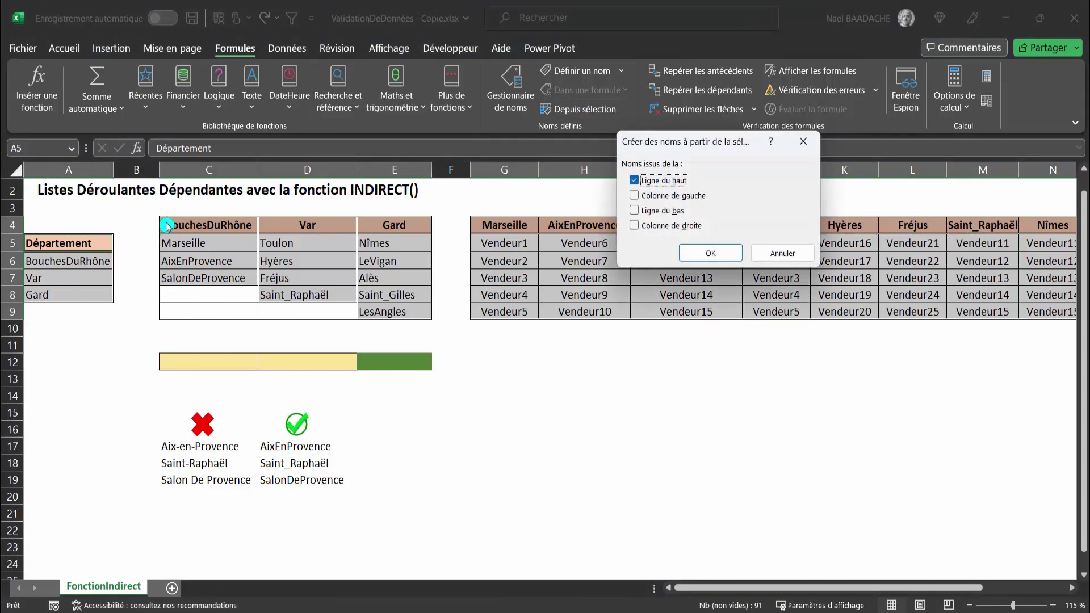
pyautogui.click(716, 267)
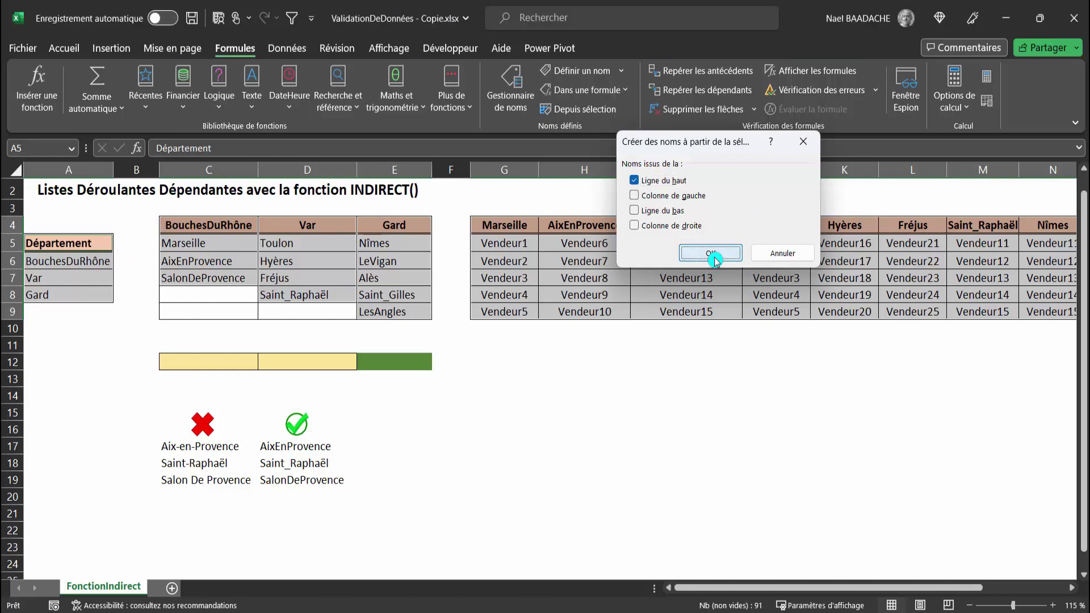
# Step: Check the new names, such as AixEnProvence, in the Gestionnaire de noms, then close it
pyautogui.click(236, 55)
pyautogui.click(514, 86)
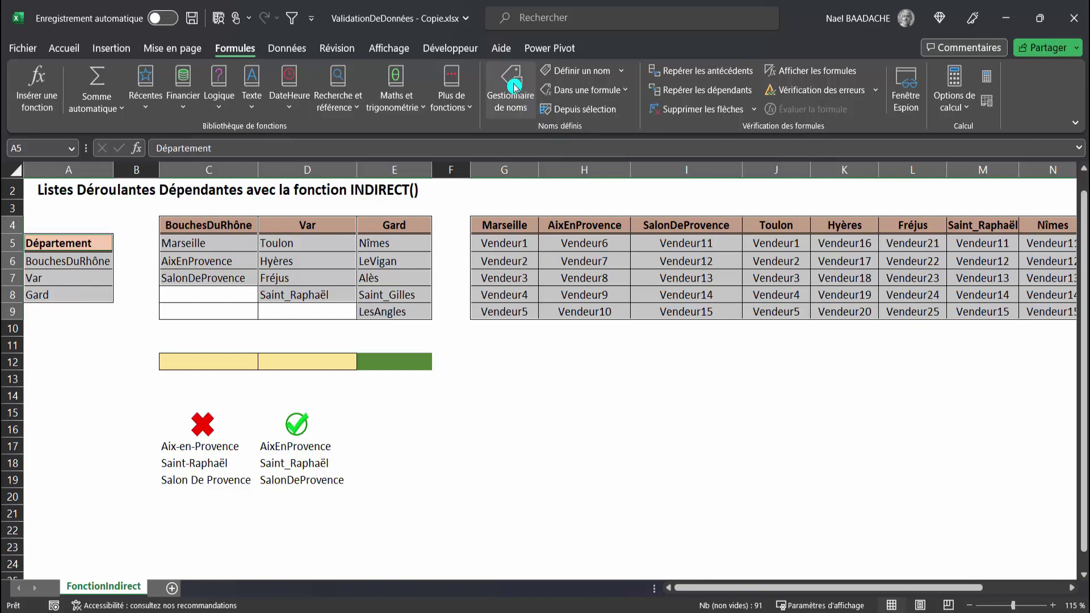
pyautogui.click(513, 86)
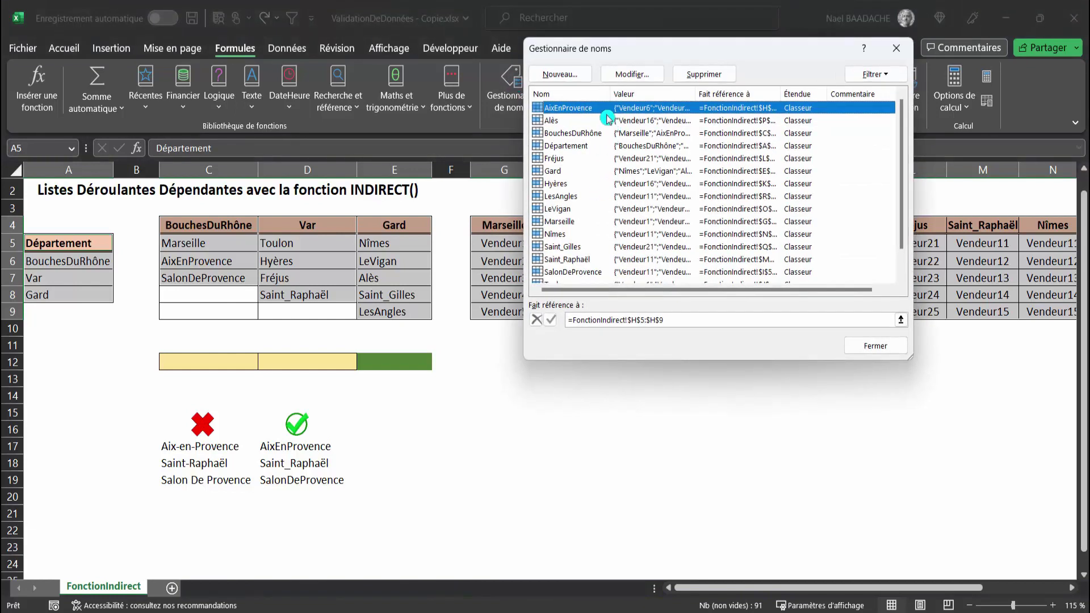
pyautogui.scroll(-1, 629, 135)
pyautogui.click(628, 135)
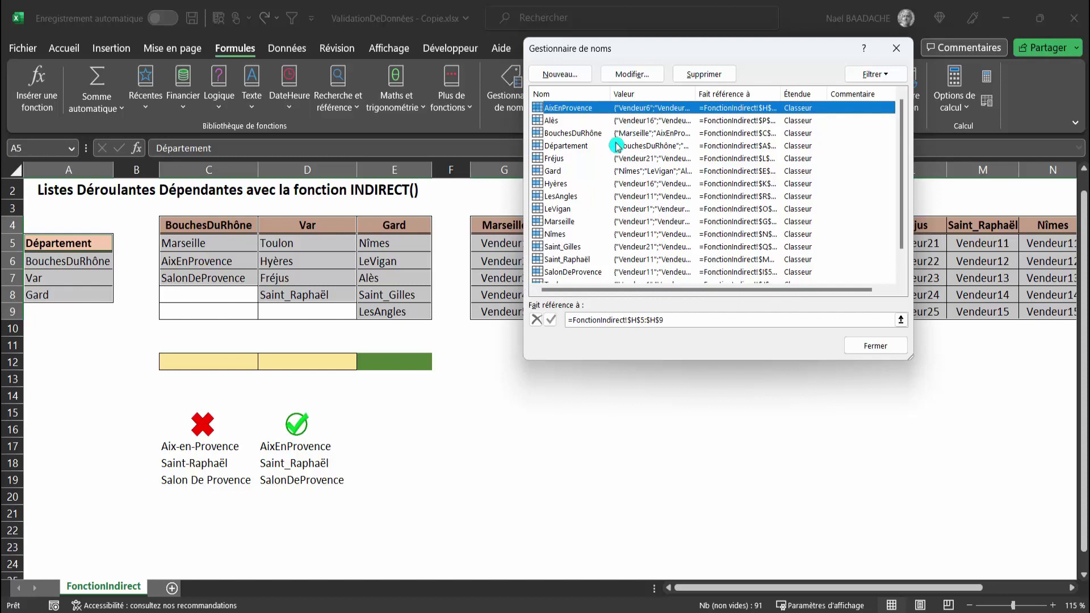
pyautogui.click(887, 350)
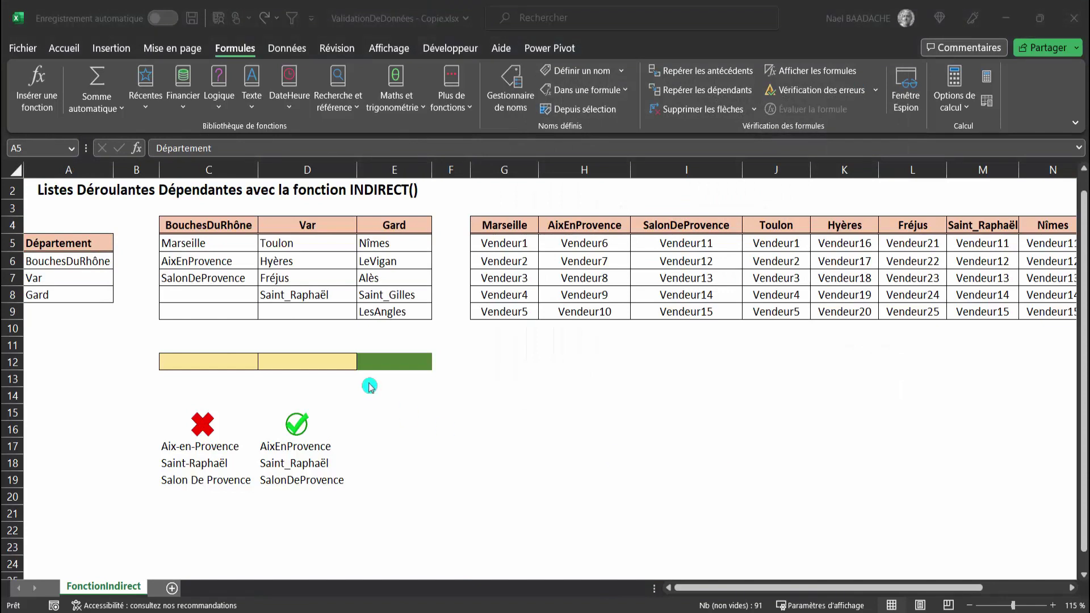
pyautogui.click(232, 362)
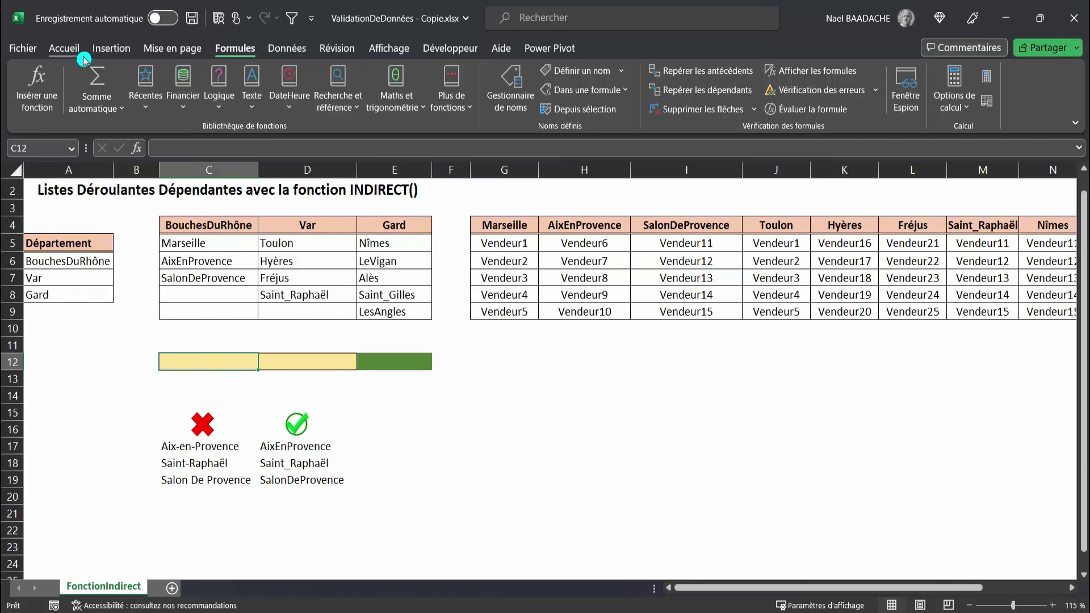
# Step: Give C12 a List data validation with source =Département
pyautogui.click(284, 48)
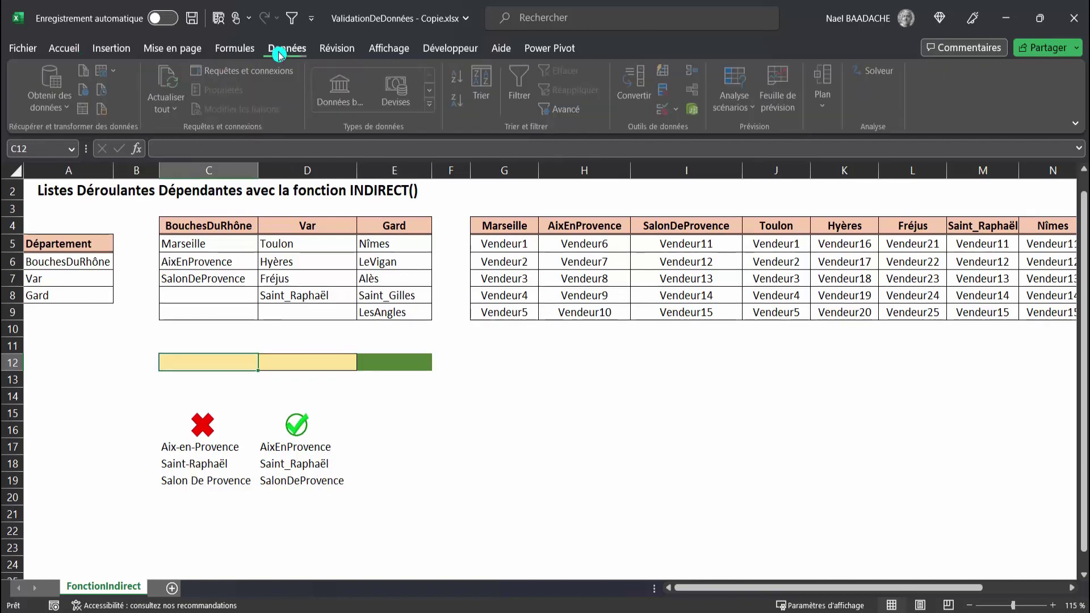
pyautogui.click(681, 111)
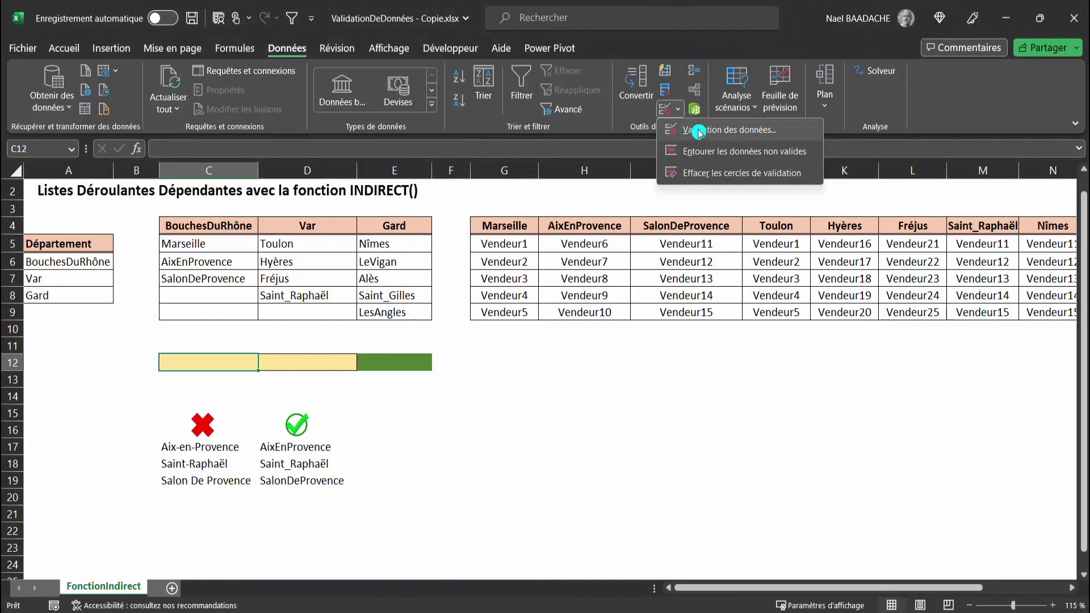
pyautogui.click(695, 126)
pyautogui.click(621, 164)
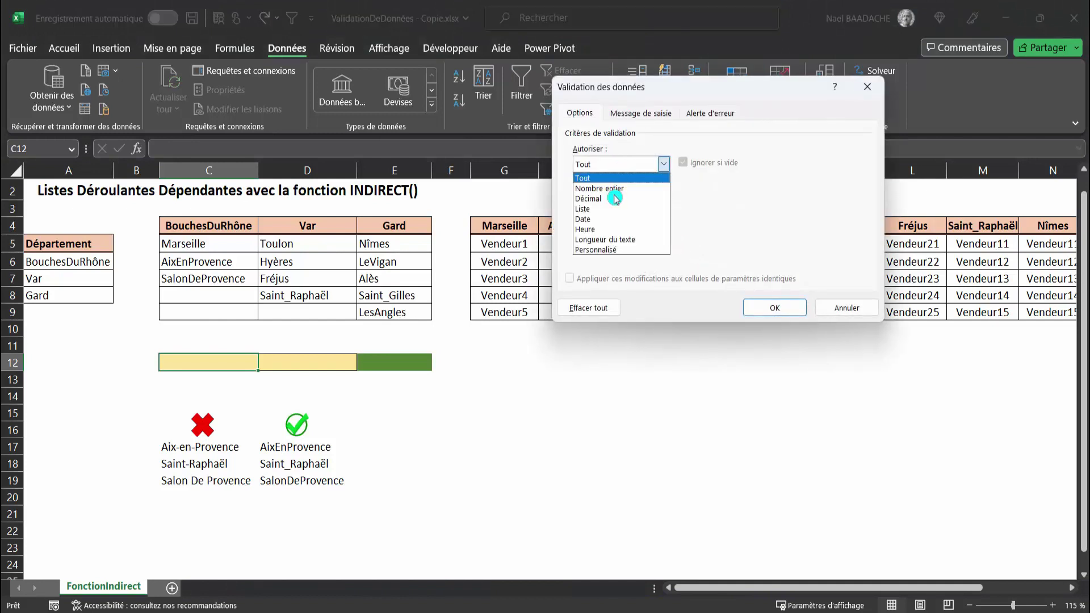
pyautogui.click(610, 209)
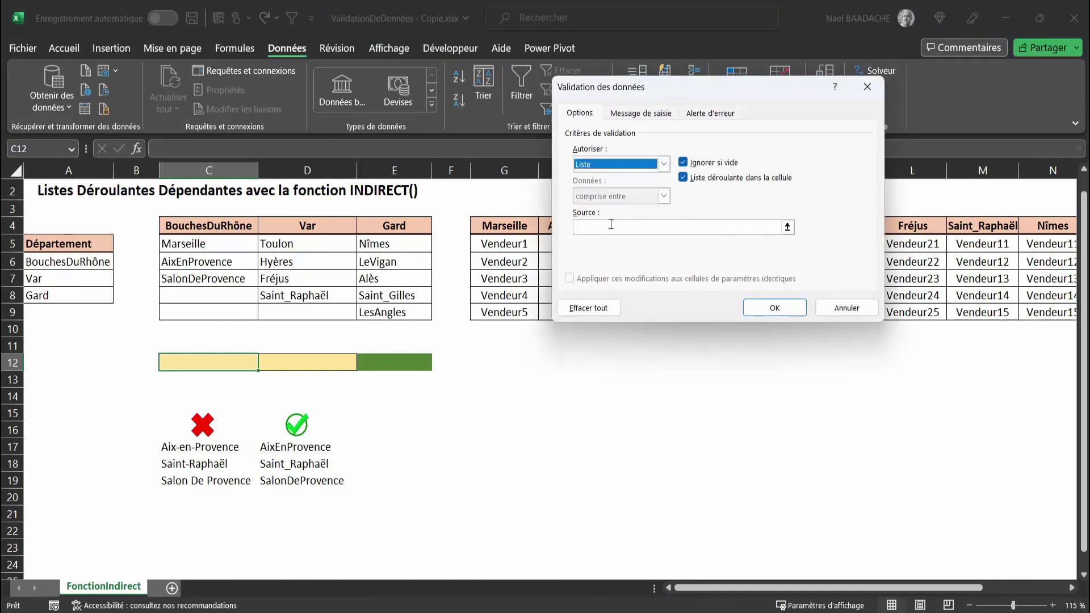
pyautogui.click(611, 225)
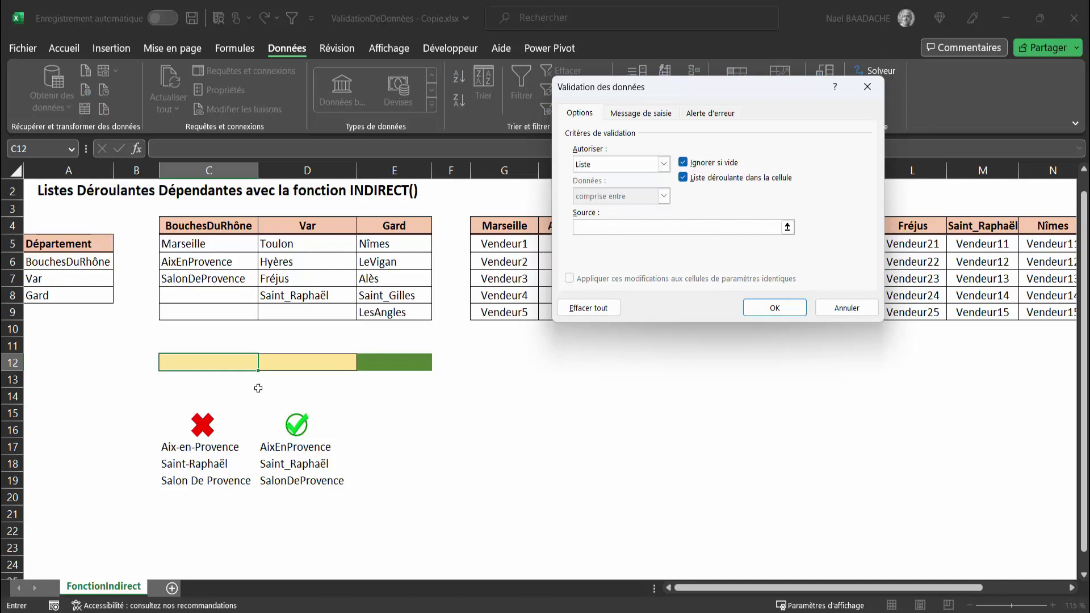
pyautogui.press('F3')
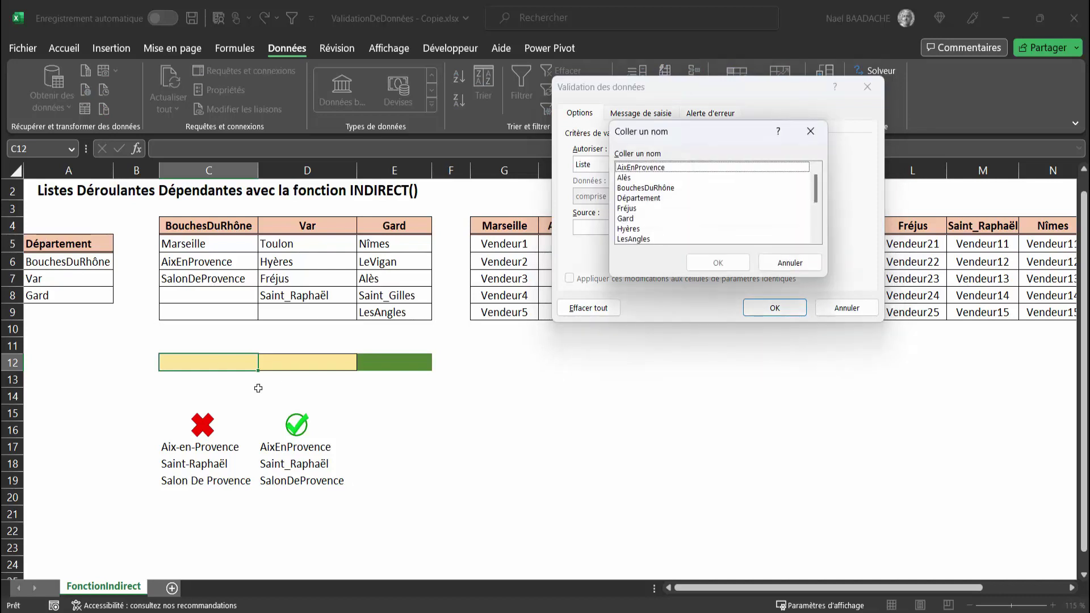
pyautogui.click(640, 199)
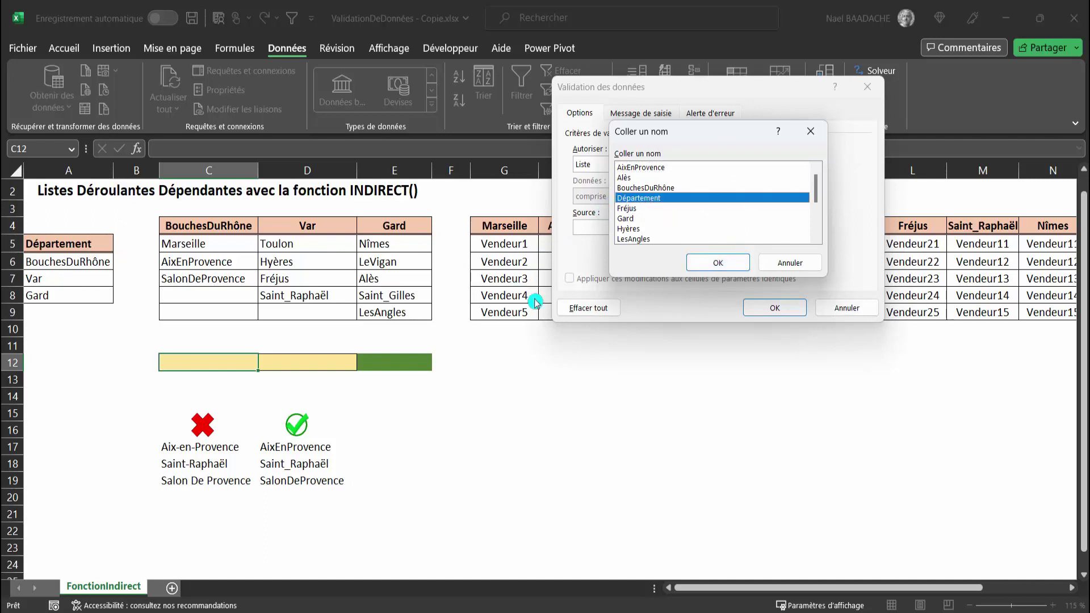
pyautogui.click(717, 262)
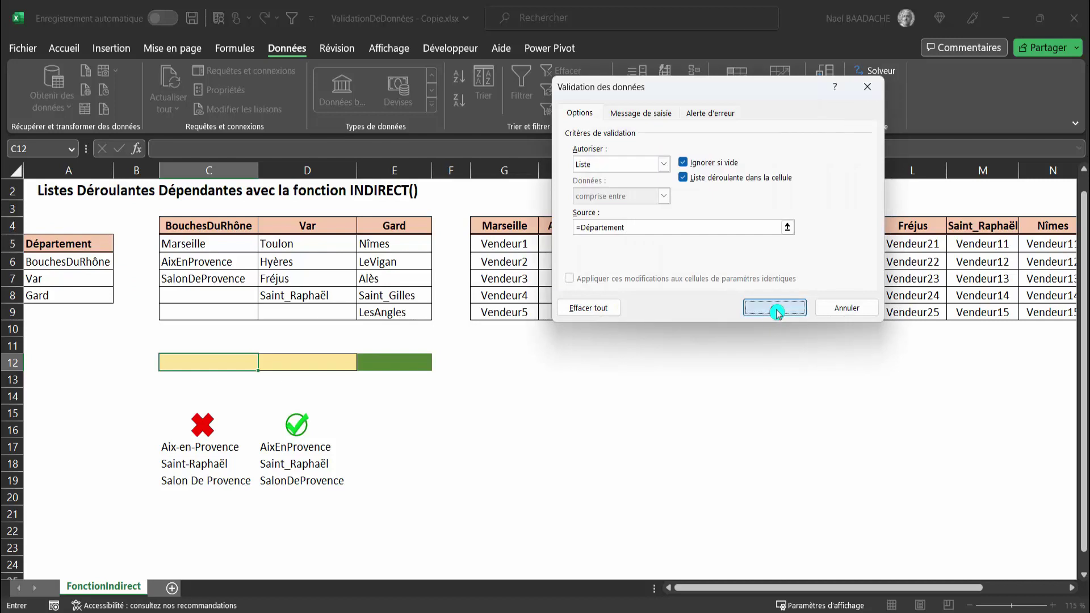
pyautogui.click(775, 307)
# Step: Test C12's new drop-down and dismiss it without choosing
pyautogui.click(264, 363)
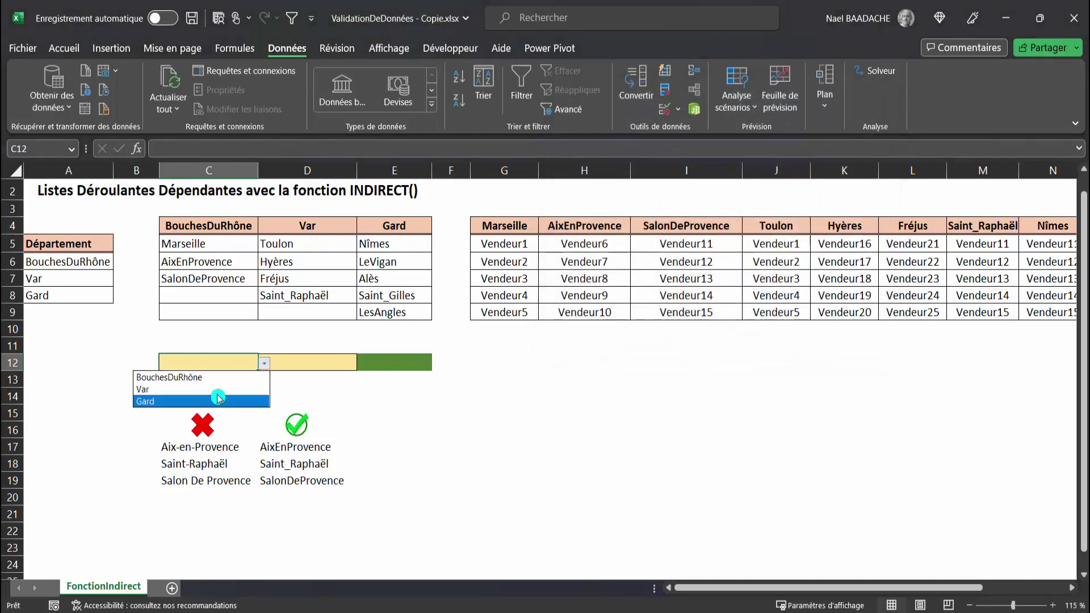
pyautogui.press('Escape')
pyautogui.click(315, 364)
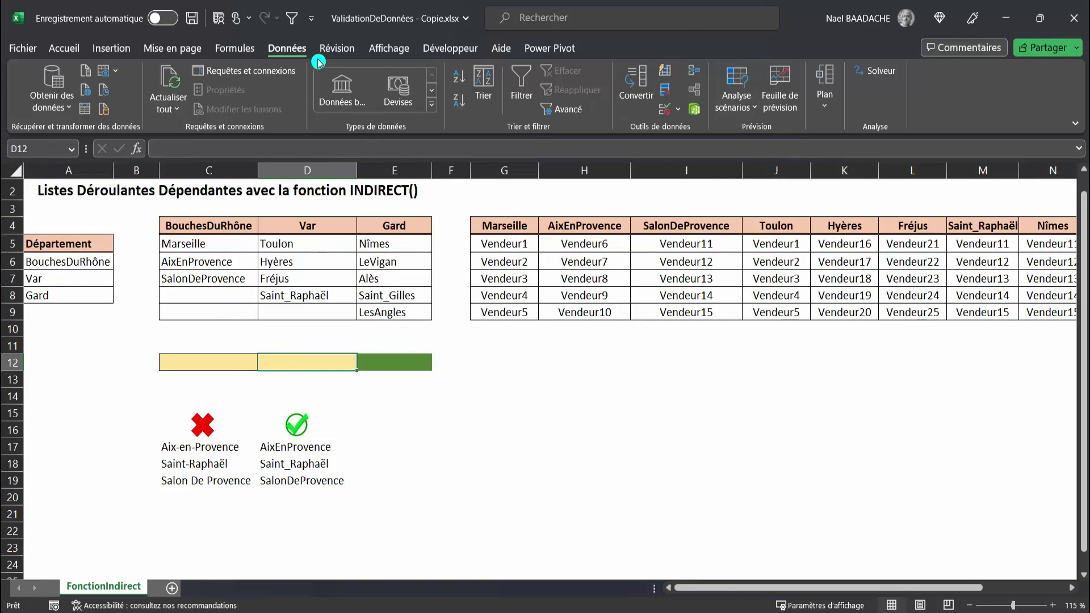
# Step: Give D12 a List validation with source =INDIRECT($C$12), accepting the warning
pyautogui.click(679, 115)
pyautogui.click(687, 130)
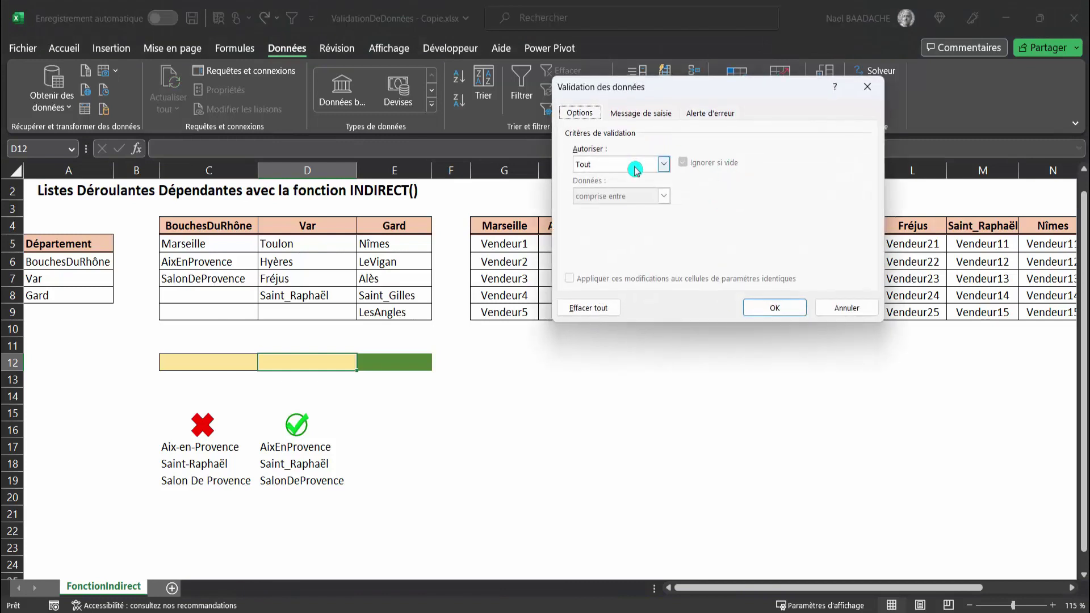
pyautogui.click(634, 170)
pyautogui.click(613, 214)
pyautogui.click(603, 227)
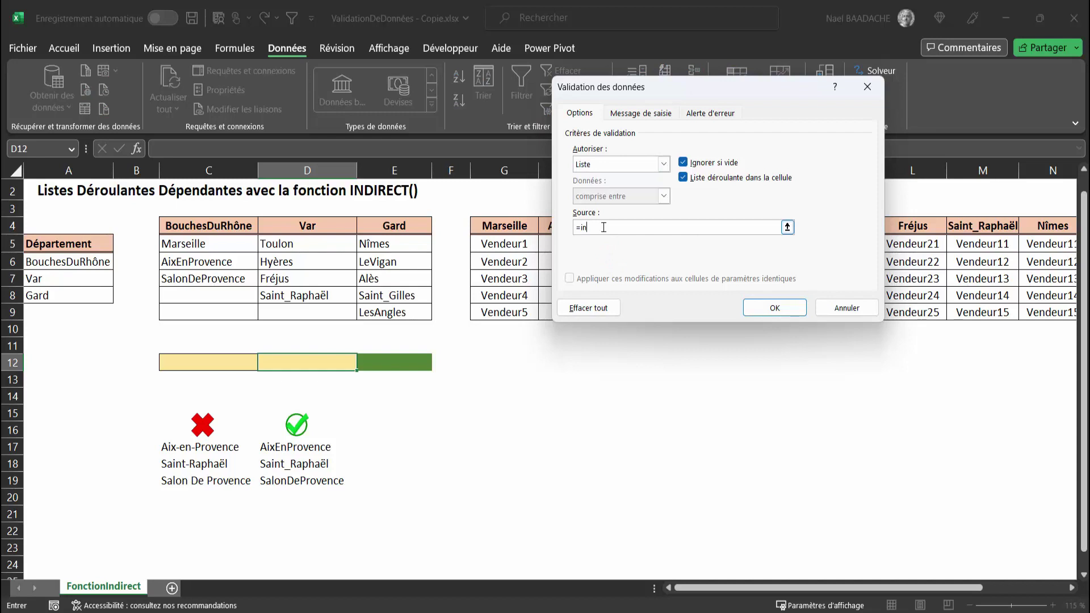
pyautogui.write('dir')
pyautogui.write('ect(')
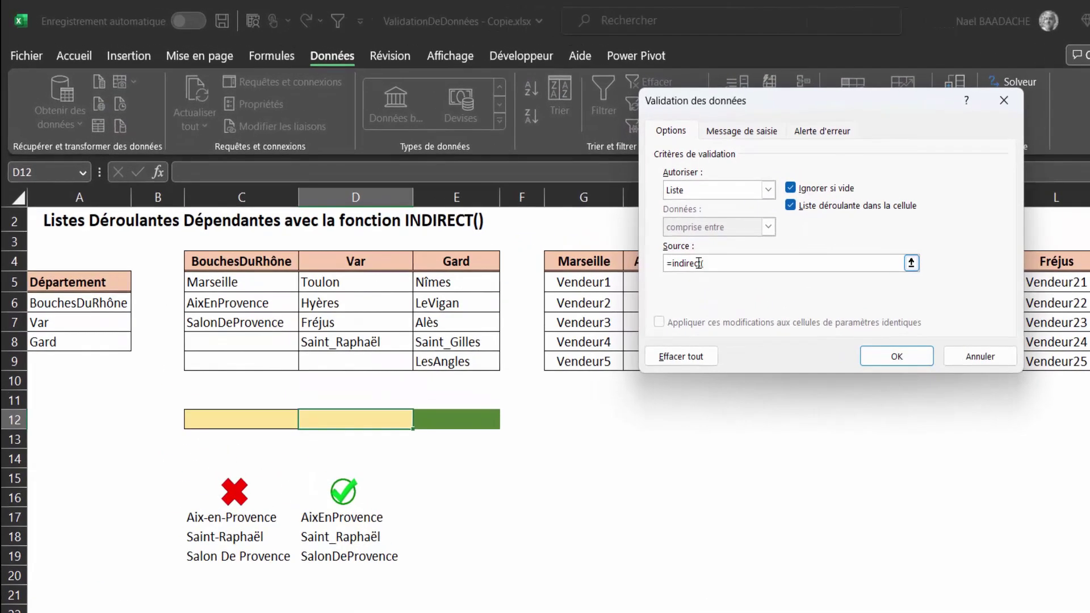
pyautogui.click(259, 420)
pyautogui.write(')')
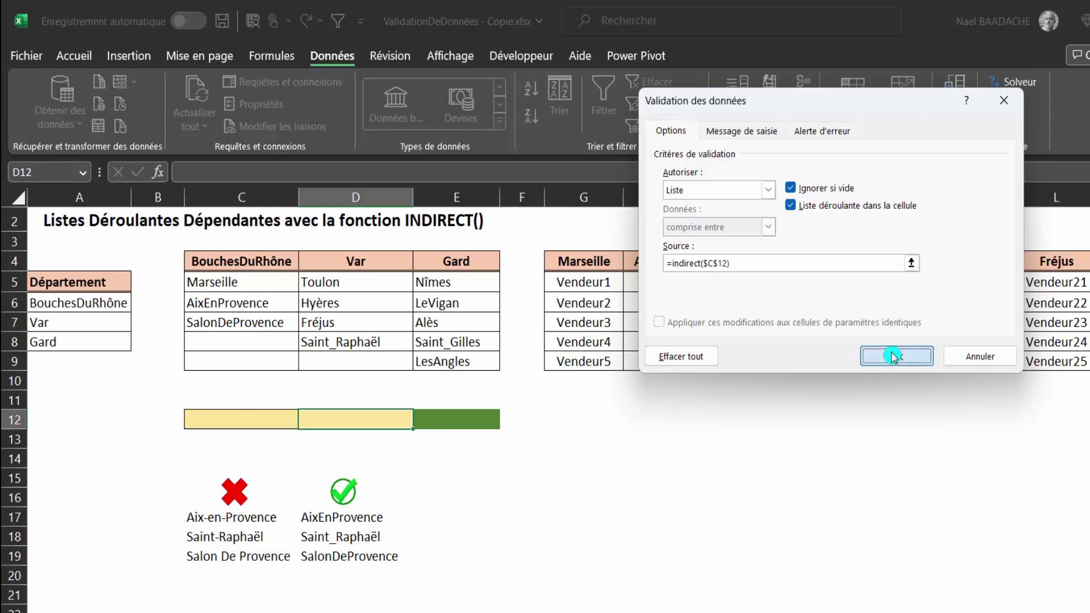
pyautogui.click(897, 356)
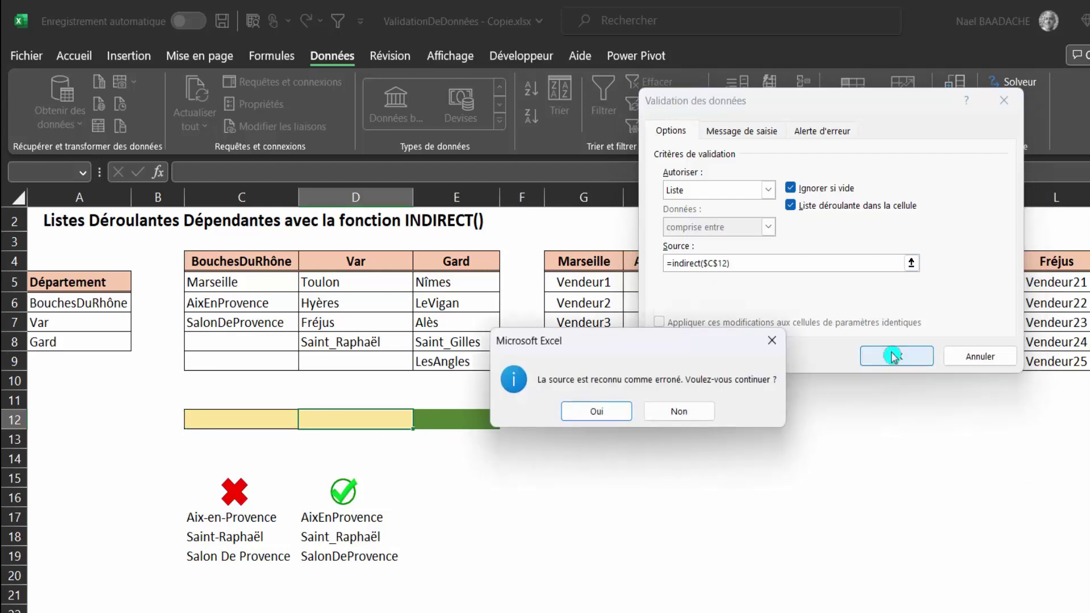
pyautogui.click(596, 411)
# Step: Pick BouchesDuRhône in C12, then Marseille from D12's dependent city list
pyautogui.click(258, 423)
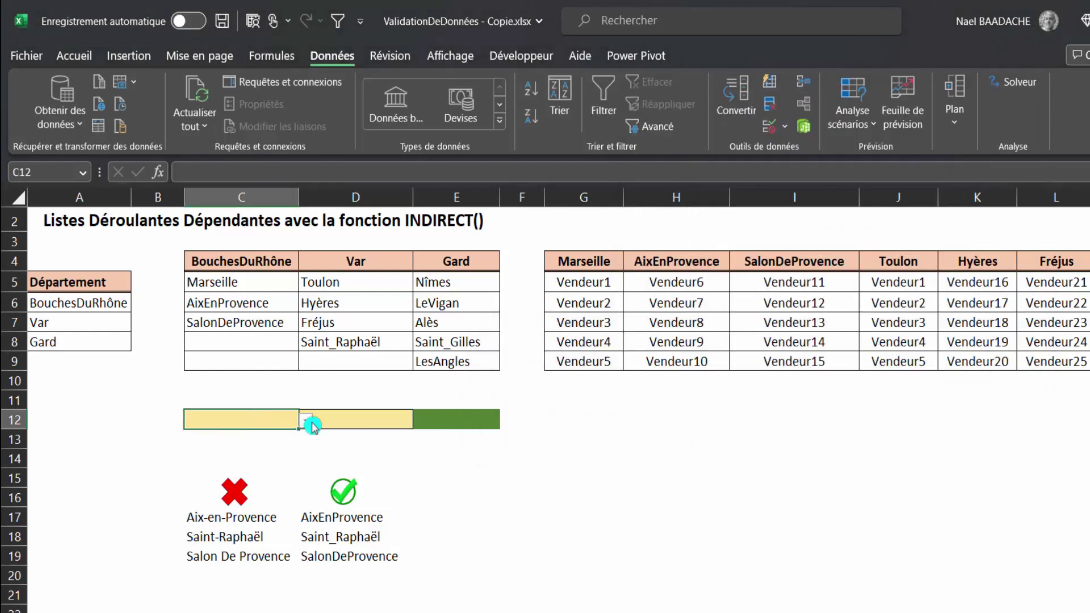
pyautogui.click(305, 421)
pyautogui.click(250, 435)
pyautogui.click(402, 418)
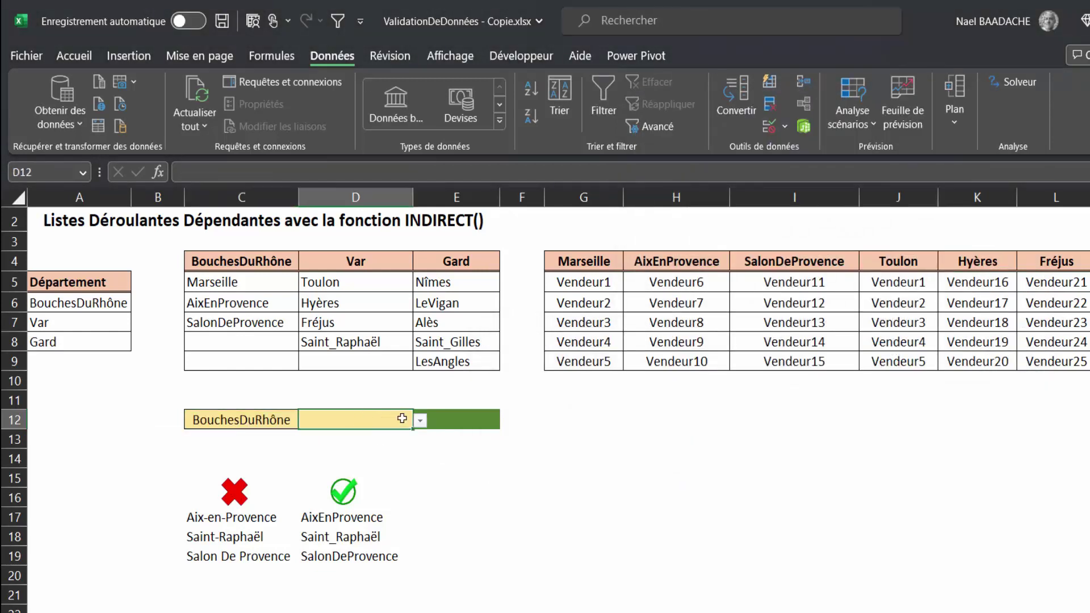
pyautogui.click(421, 421)
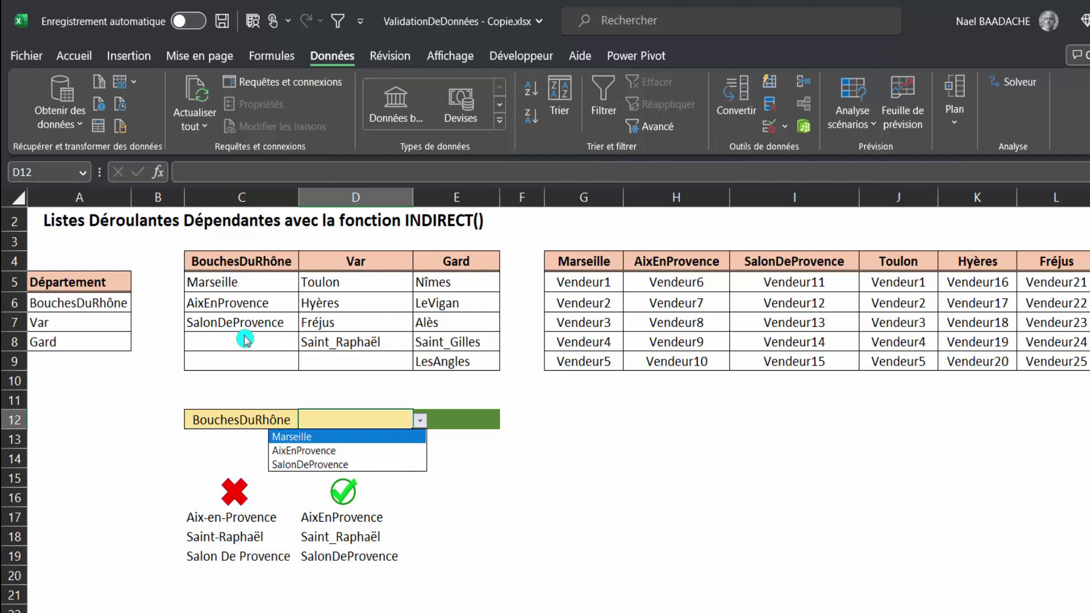
pyautogui.press('Escape')
pyautogui.click(464, 423)
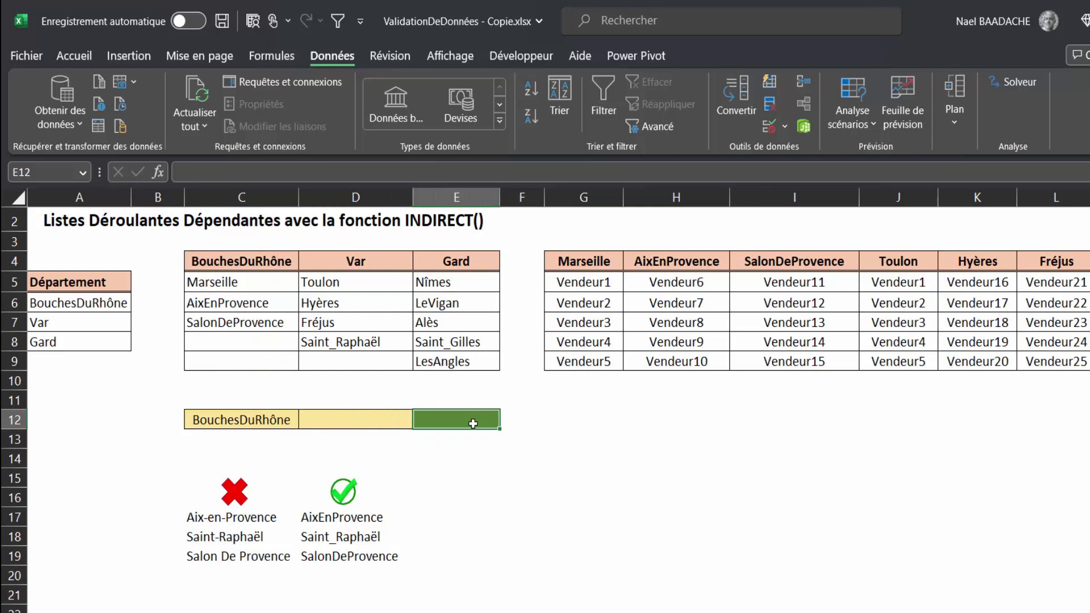
pyautogui.click(389, 418)
pyautogui.click(420, 420)
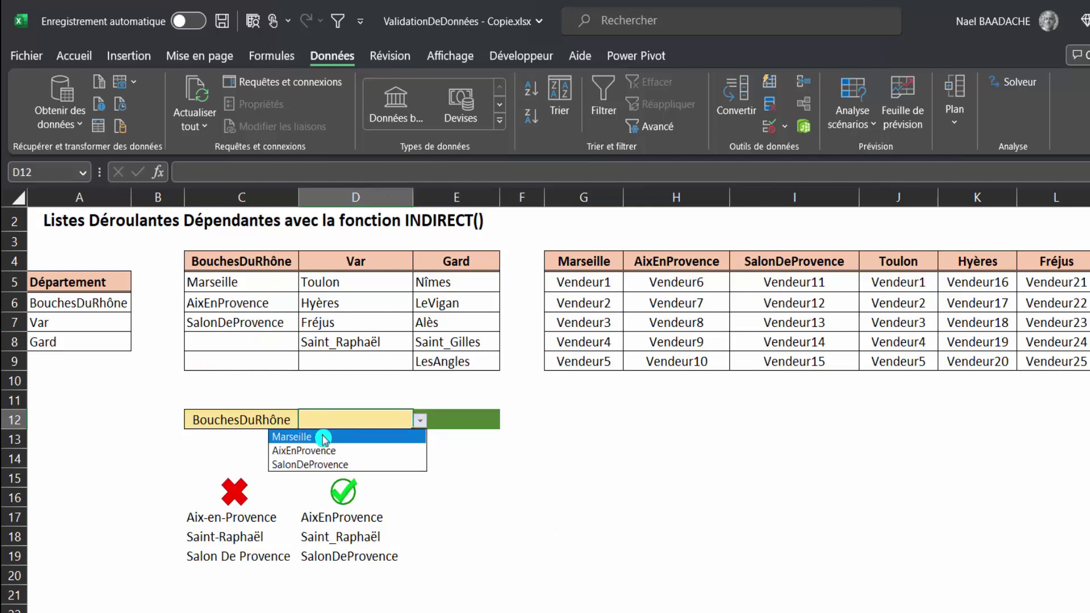
pyautogui.click(338, 427)
pyautogui.click(469, 422)
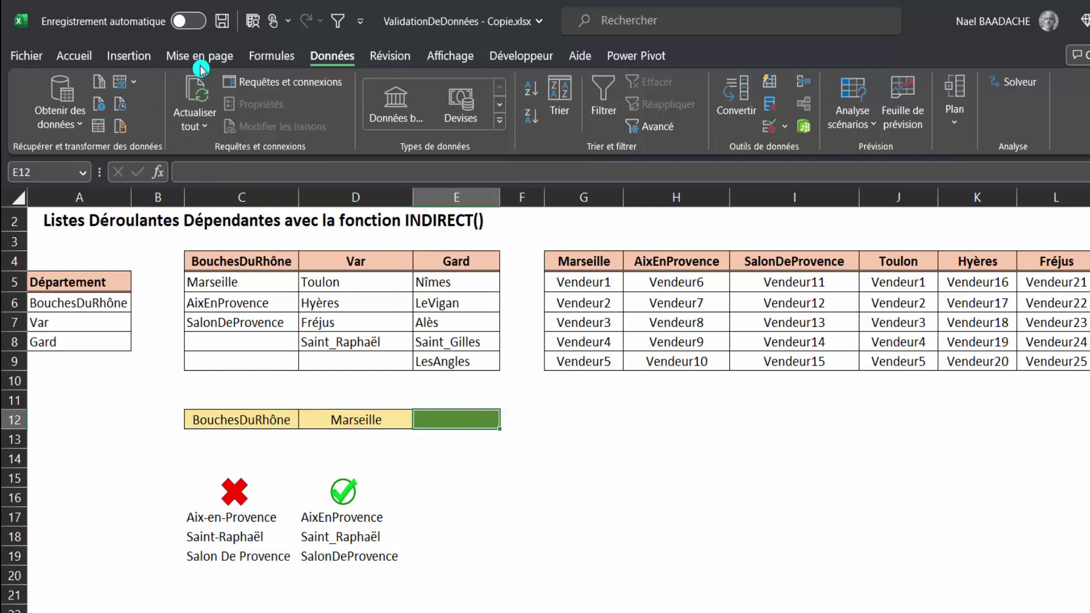
# Step: Give E12 a list validation with source =INDIRECT($D$12), then check it offers Vendeur1–Vendeur5
pyautogui.click(785, 126)
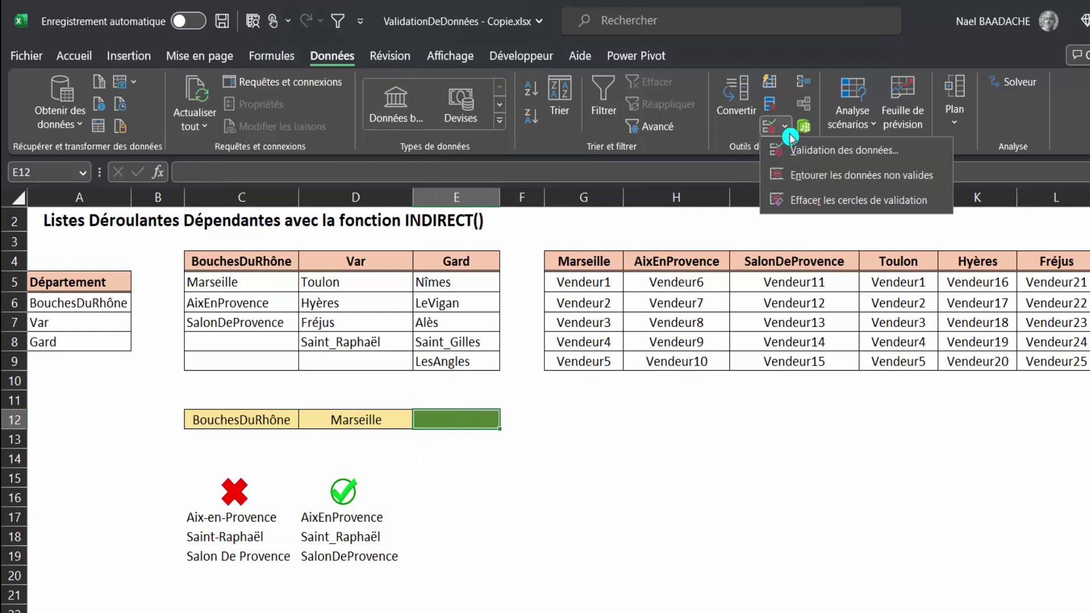
pyautogui.click(824, 156)
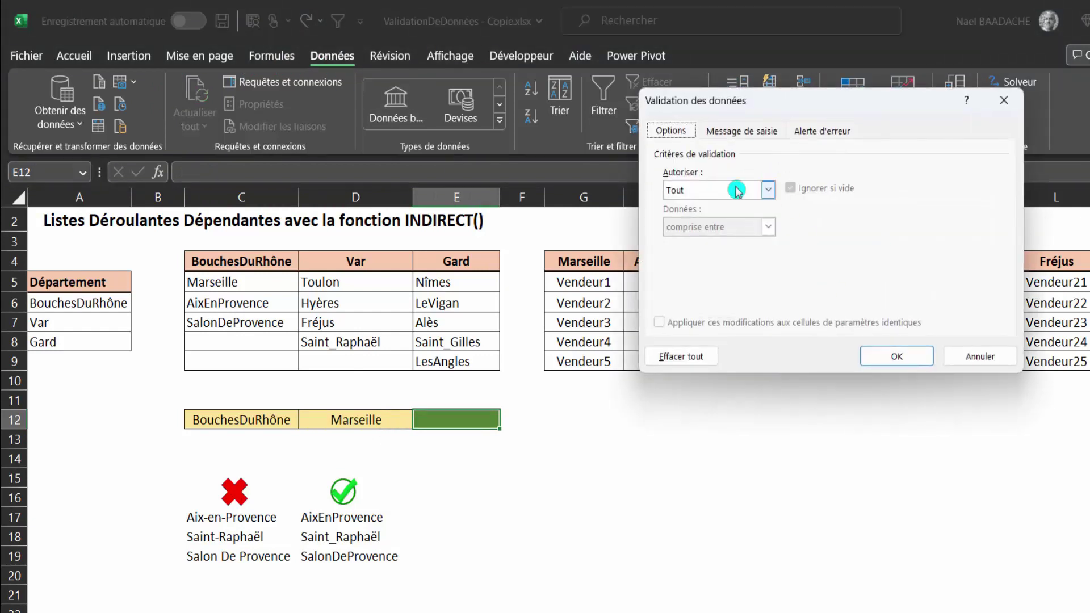
pyautogui.click(737, 191)
pyautogui.click(704, 243)
pyautogui.click(693, 262)
pyautogui.write('=indirect')
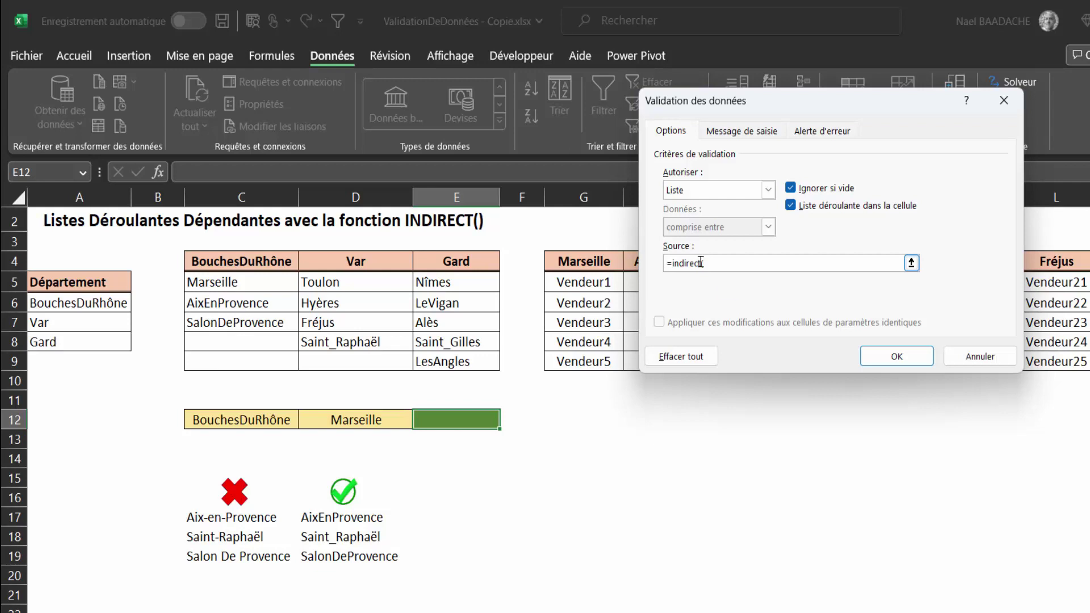
pyautogui.write('(')
pyautogui.click(347, 420)
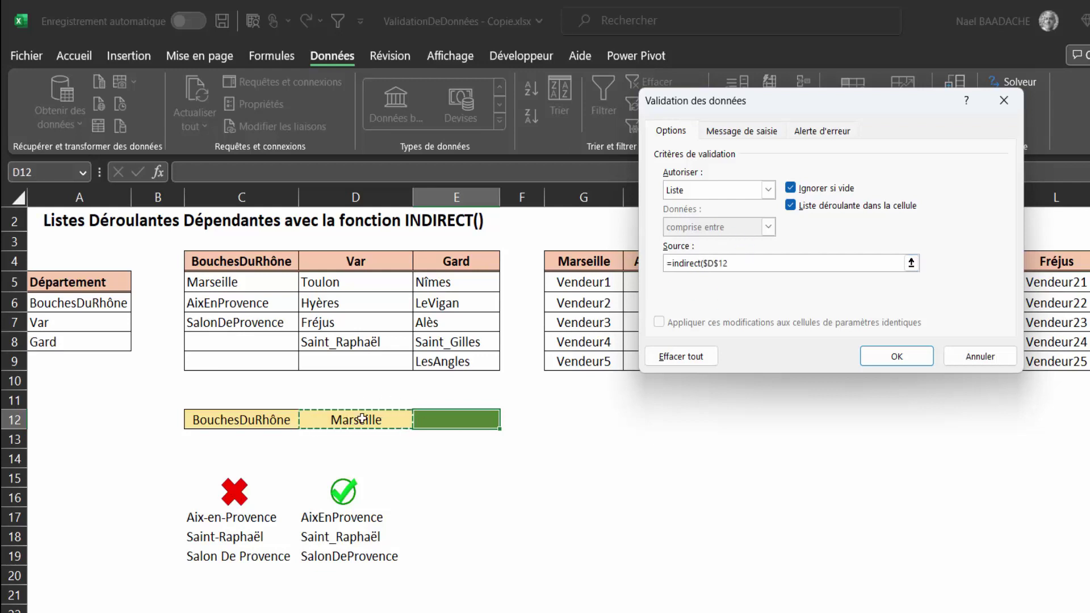
pyautogui.write(')')
pyautogui.click(896, 357)
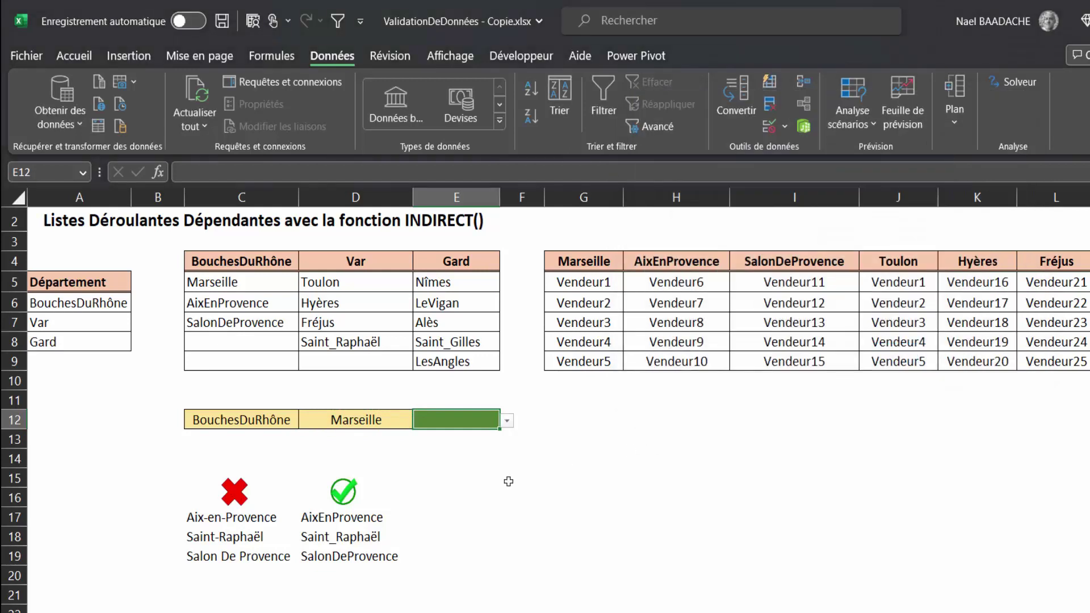
pyautogui.click(506, 421)
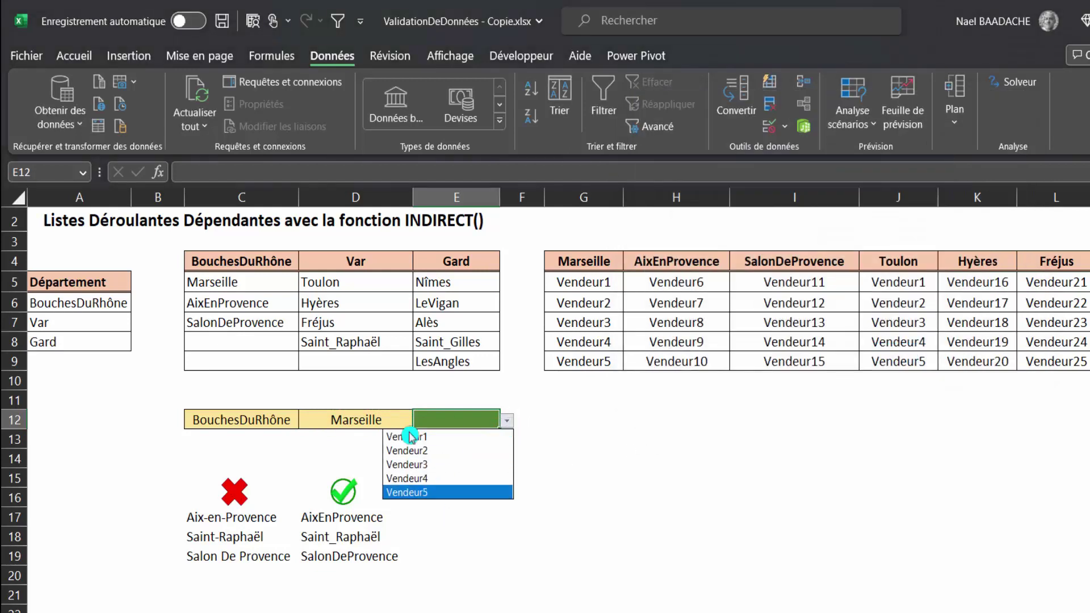
pyautogui.click(353, 421)
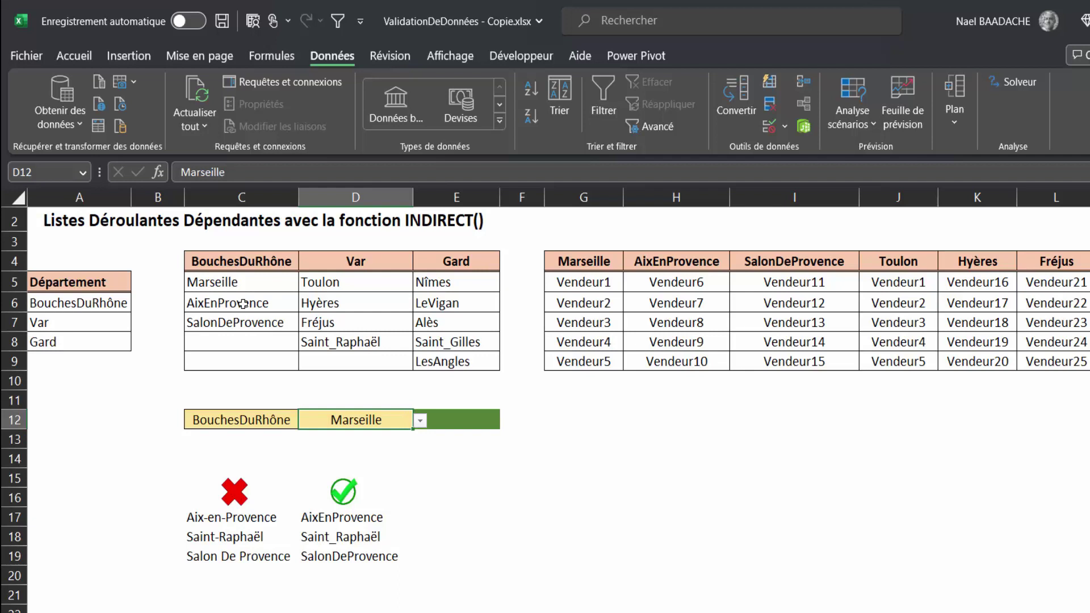
# Step: Switch D12 to AixEnProvence and choose Vendeur7 from E12's updated seller list
pyautogui.click(420, 420)
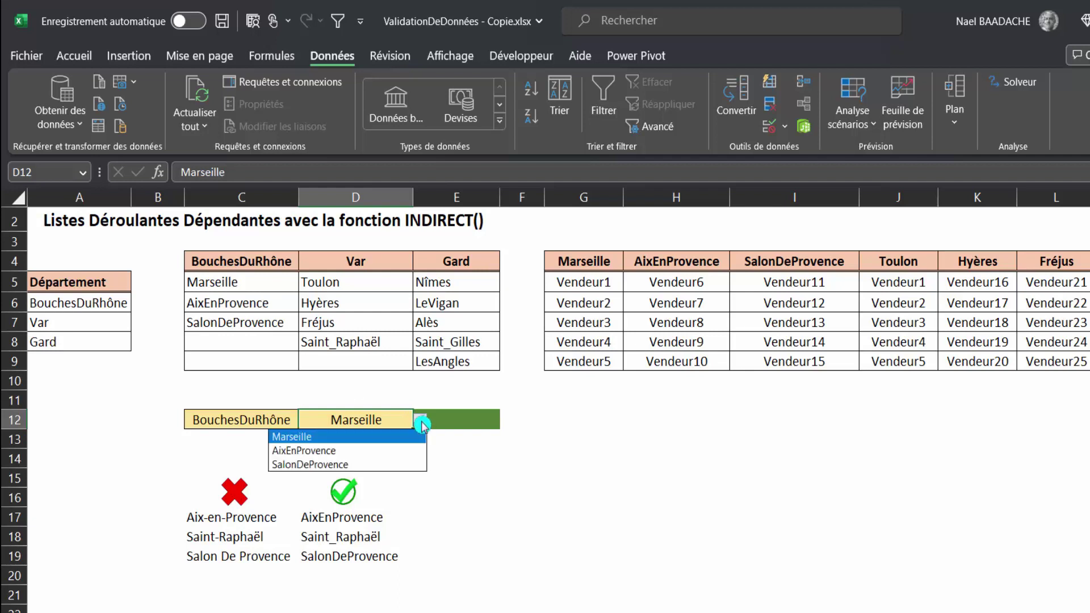
pyautogui.click(422, 449)
pyautogui.click(457, 425)
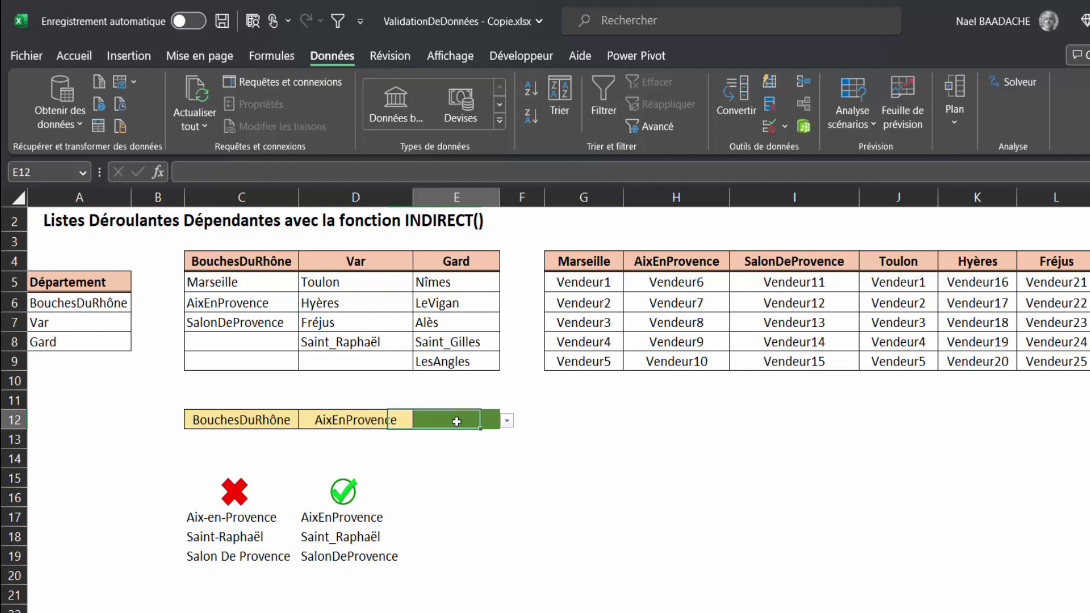
pyautogui.click(507, 421)
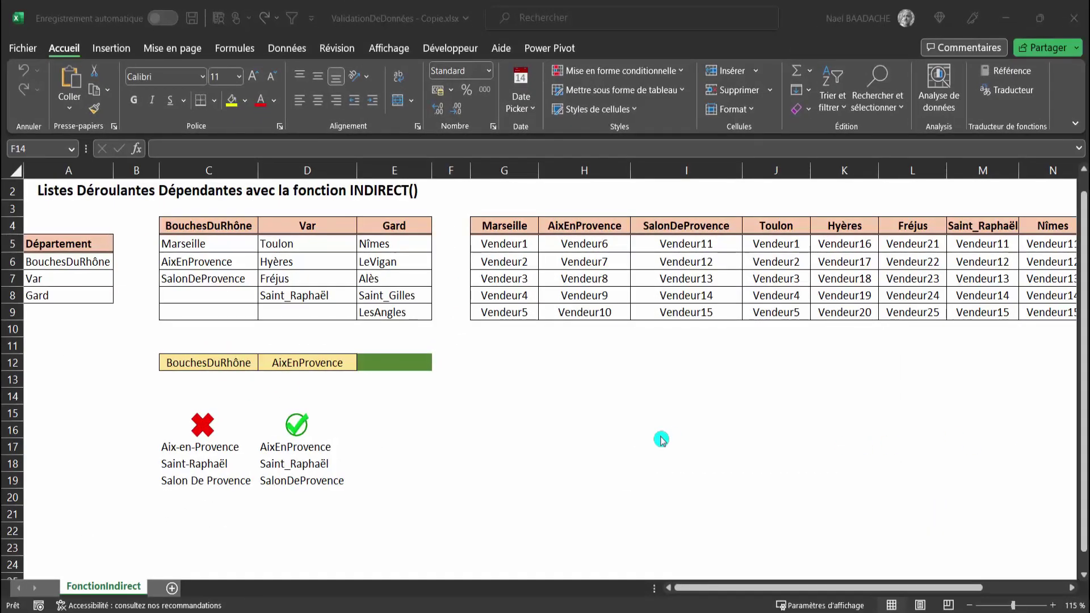
pyautogui.click(422, 365)
pyautogui.click(438, 363)
pyautogui.click(369, 389)
# Step: Select C12, D12 and E12 in turn to check the dependent cells
pyautogui.click(217, 359)
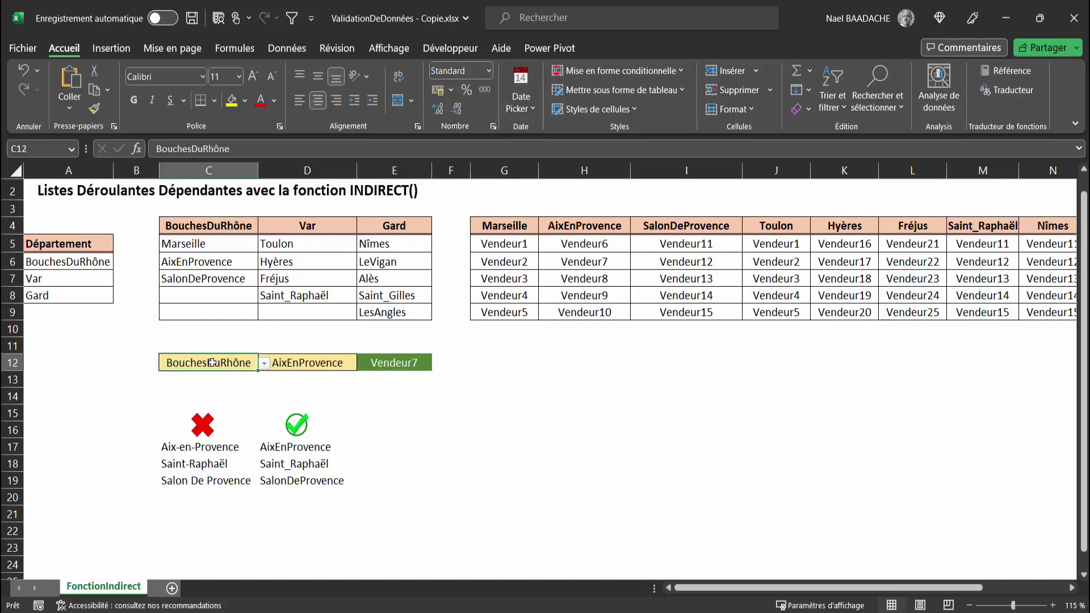
pyautogui.click(293, 366)
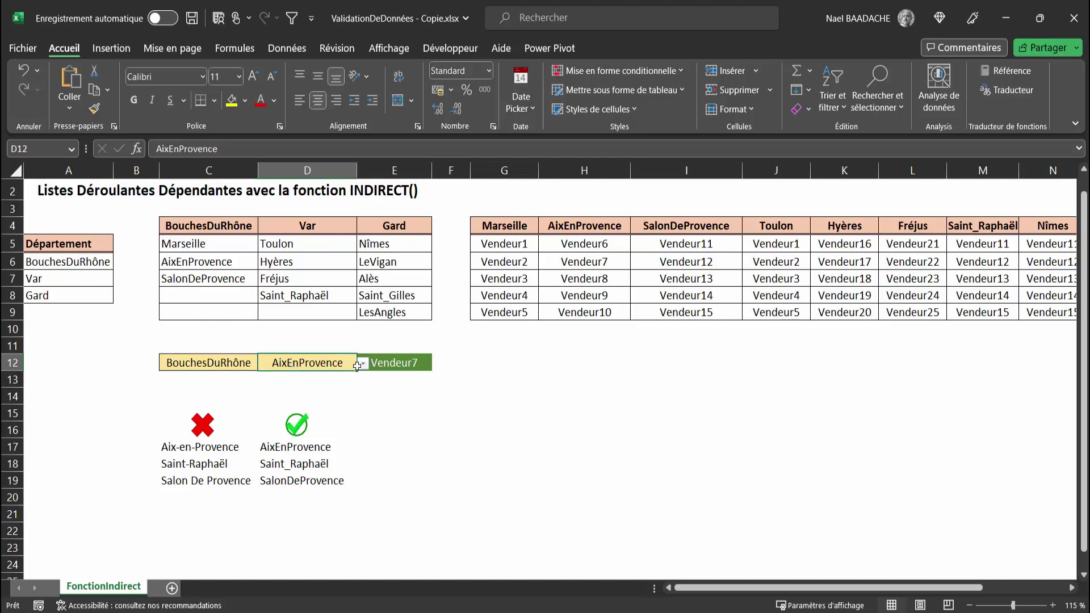
pyautogui.click(395, 366)
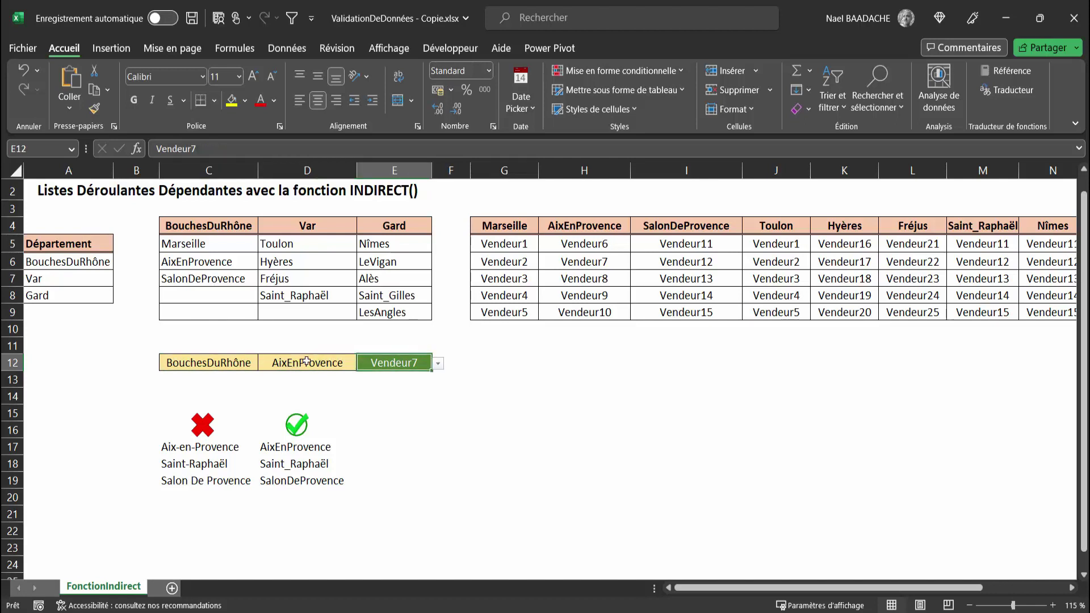
pyautogui.click(280, 362)
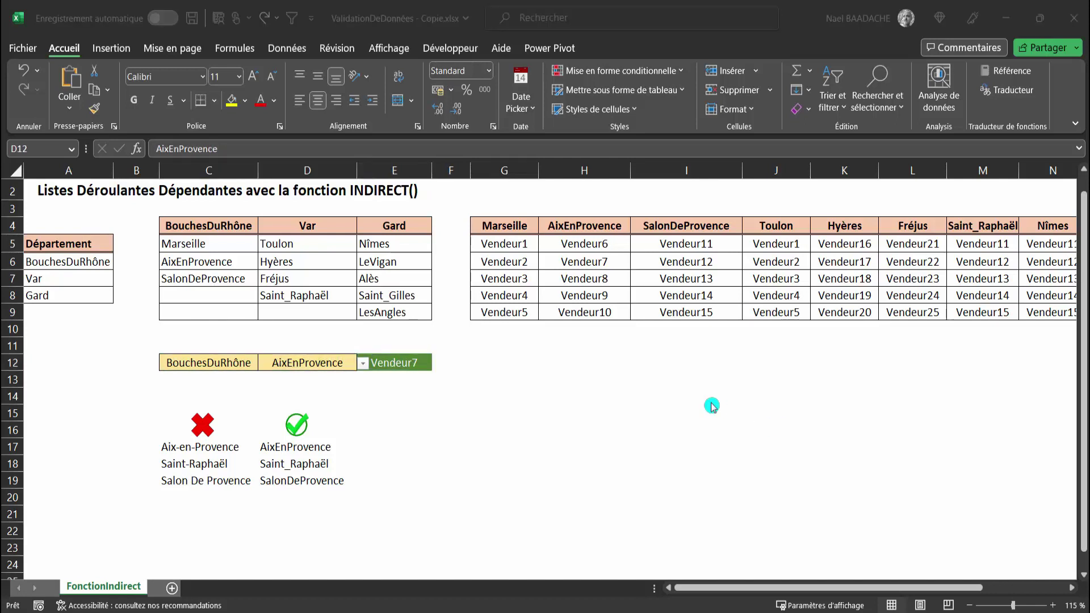
# Step: Tick the Développeur tab under Customize Ribbon in Excel Options and confirm
pyautogui.click(459, 54)
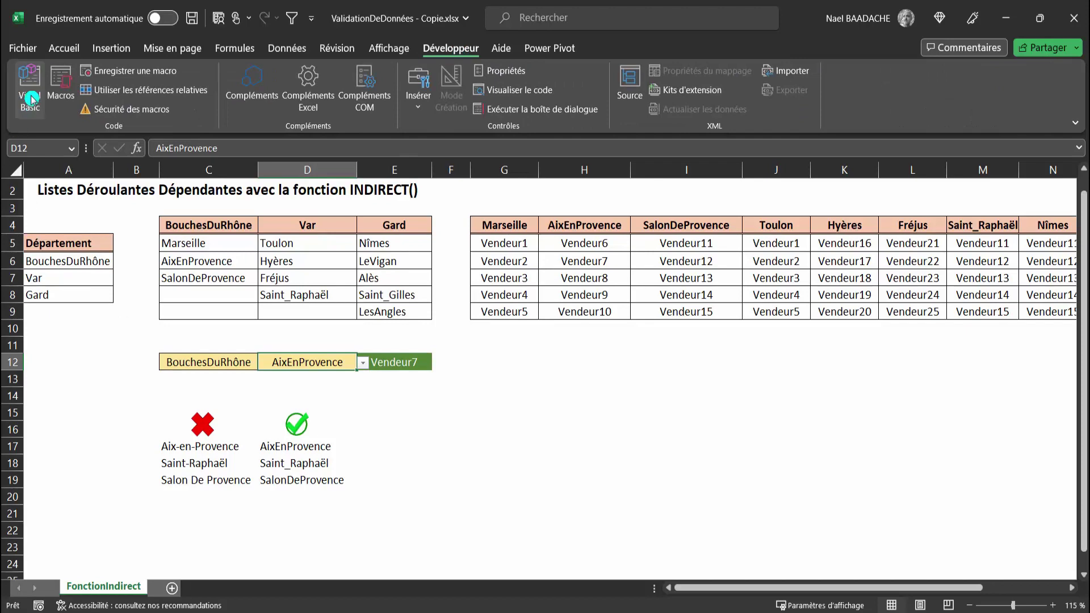
pyautogui.click(30, 52)
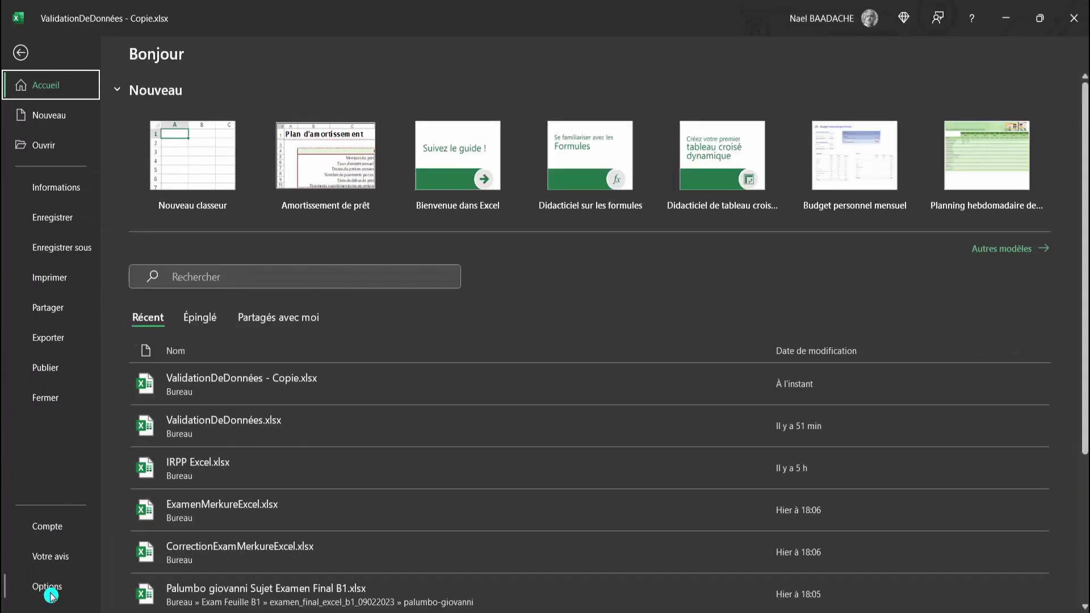
pyautogui.click(46, 589)
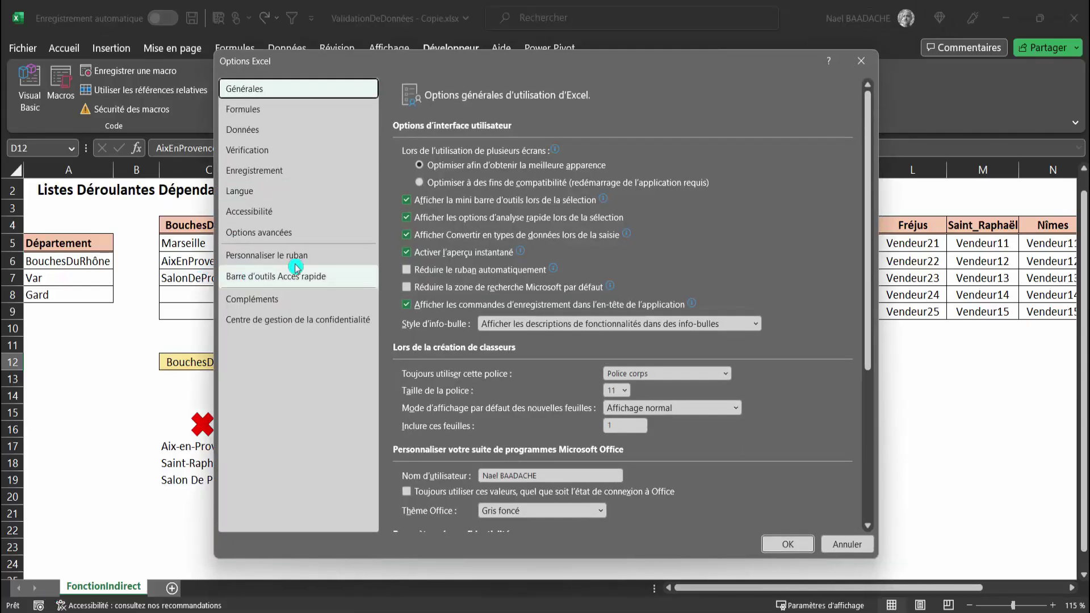
pyautogui.click(295, 257)
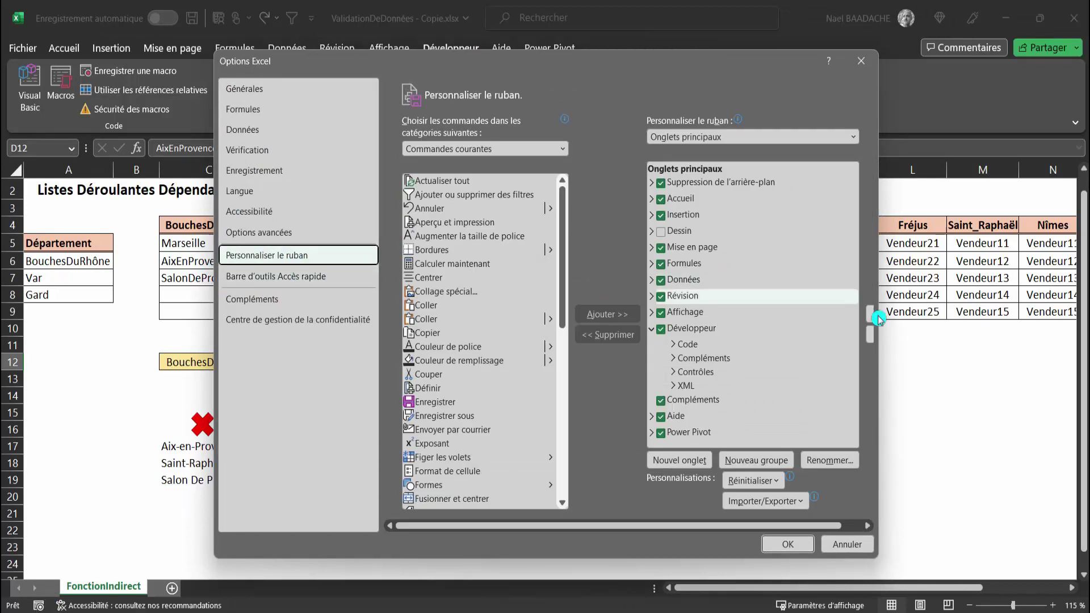
pyautogui.click(869, 335)
pyautogui.click(870, 335)
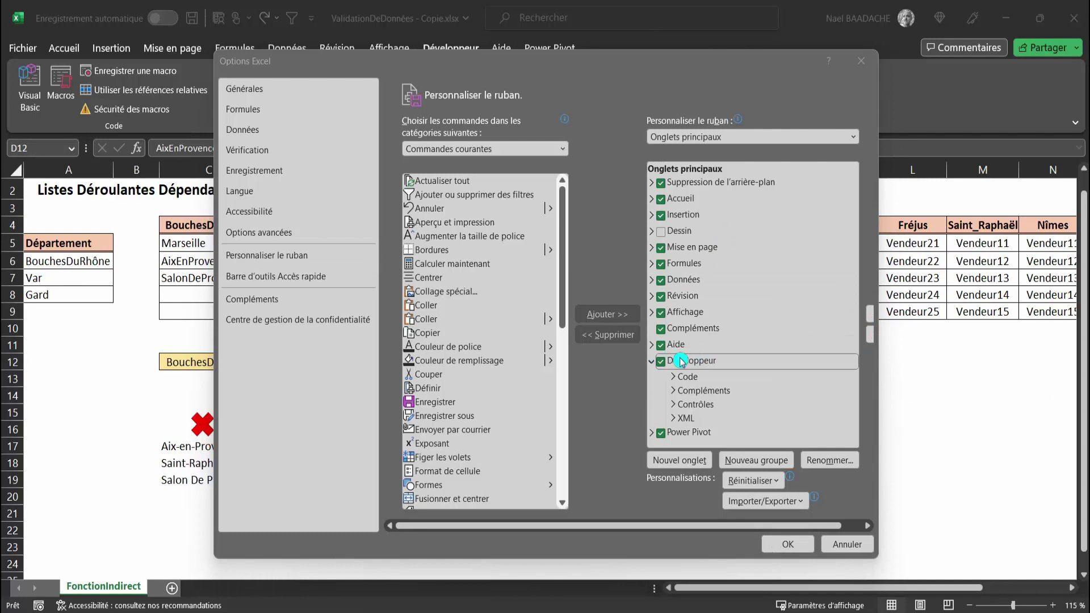
pyautogui.click(787, 544)
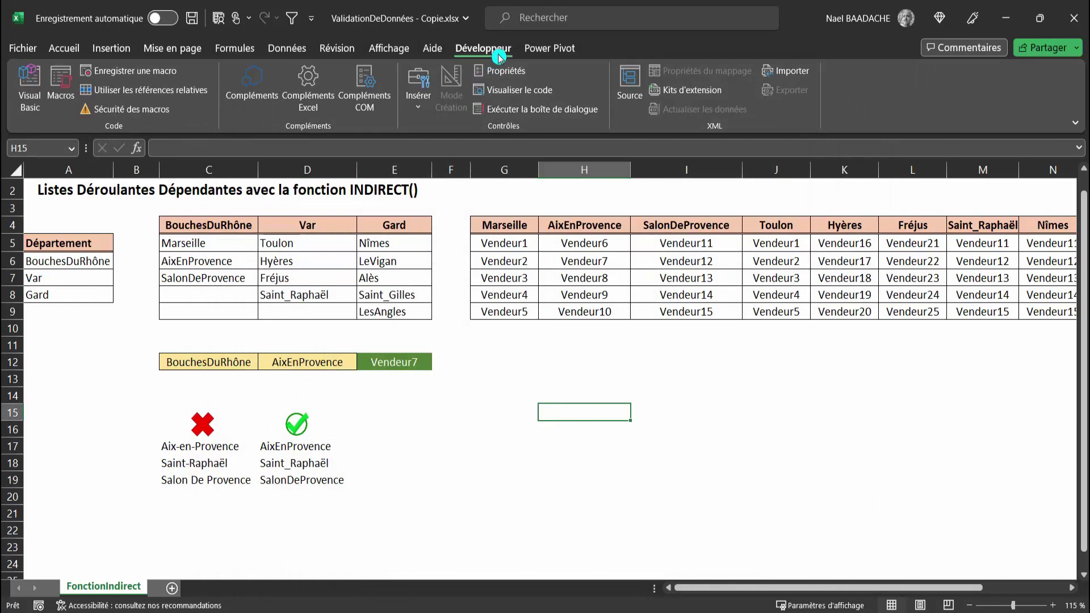
# Step: In Visual Basic, open Feuil1's code module and create its Worksheet_SelectionChange procedure
pyautogui.click(32, 81)
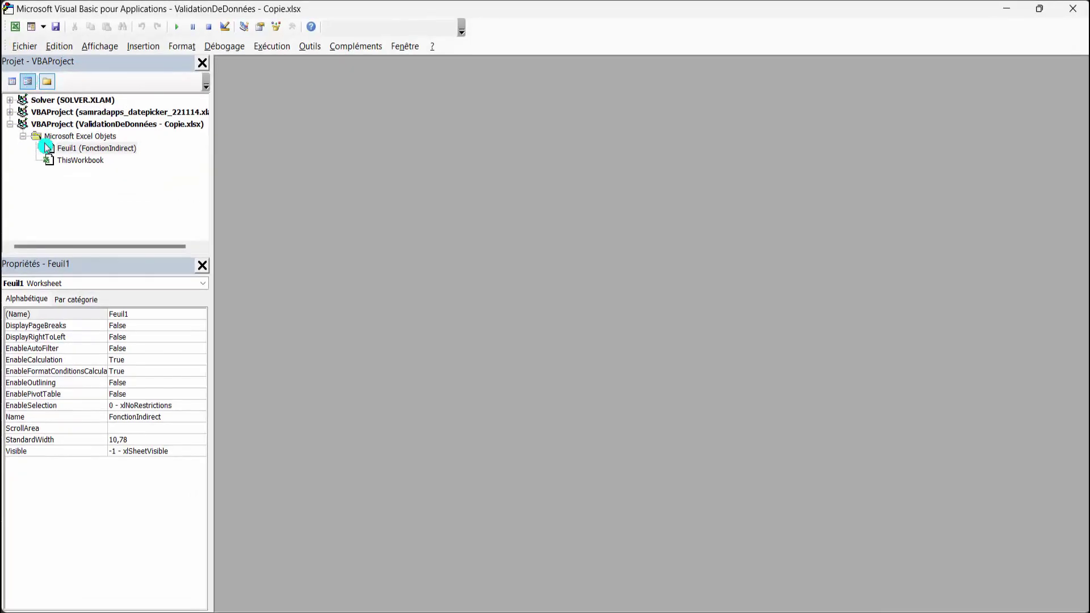
pyautogui.click(93, 150)
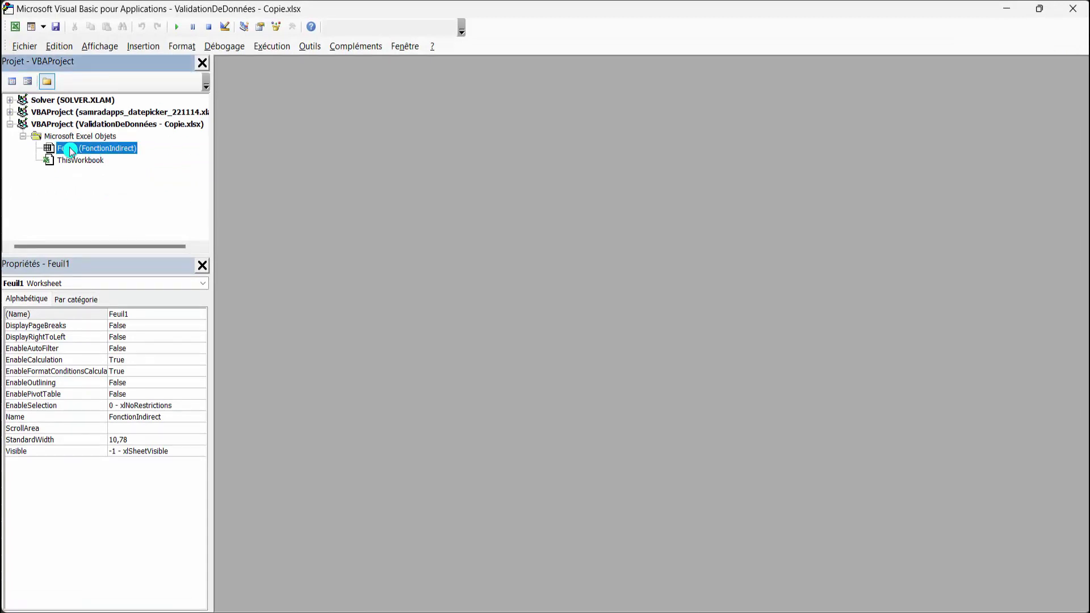
pyautogui.doubleClick(106, 150)
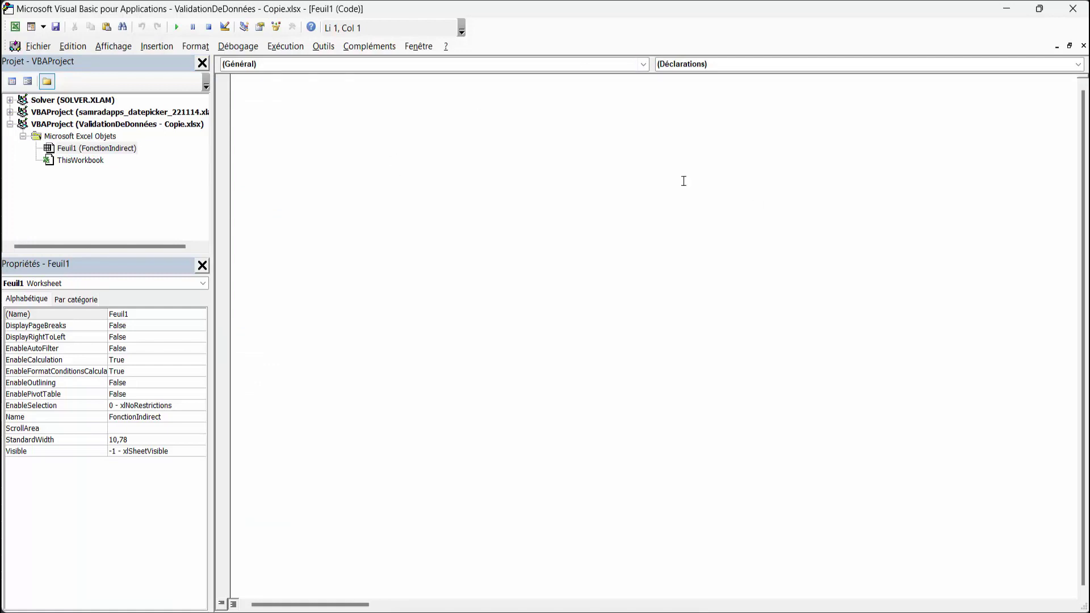
pyautogui.click(643, 63)
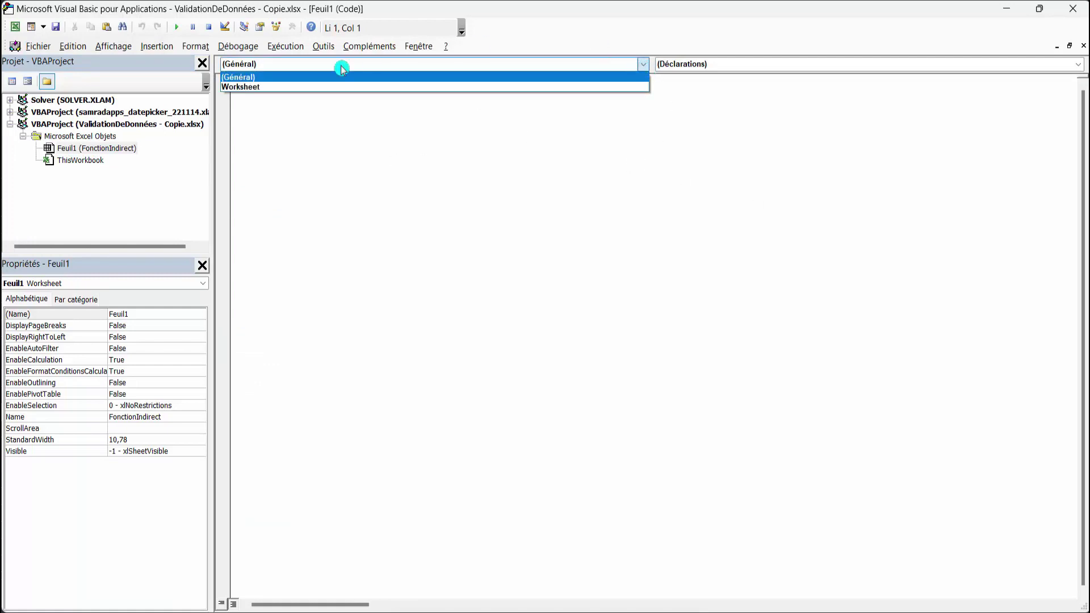
pyautogui.click(318, 88)
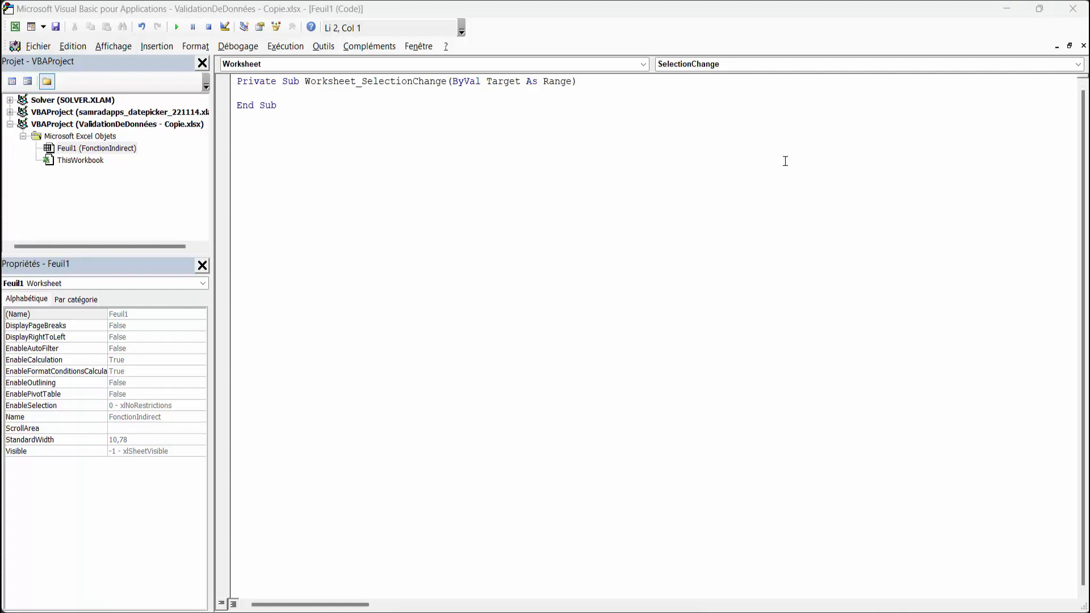
# Step: Paste the If Not Intersect block that clears D12:E12 into the procedure
pyautogui.click(258, 95)
pyautogui.press('Return')
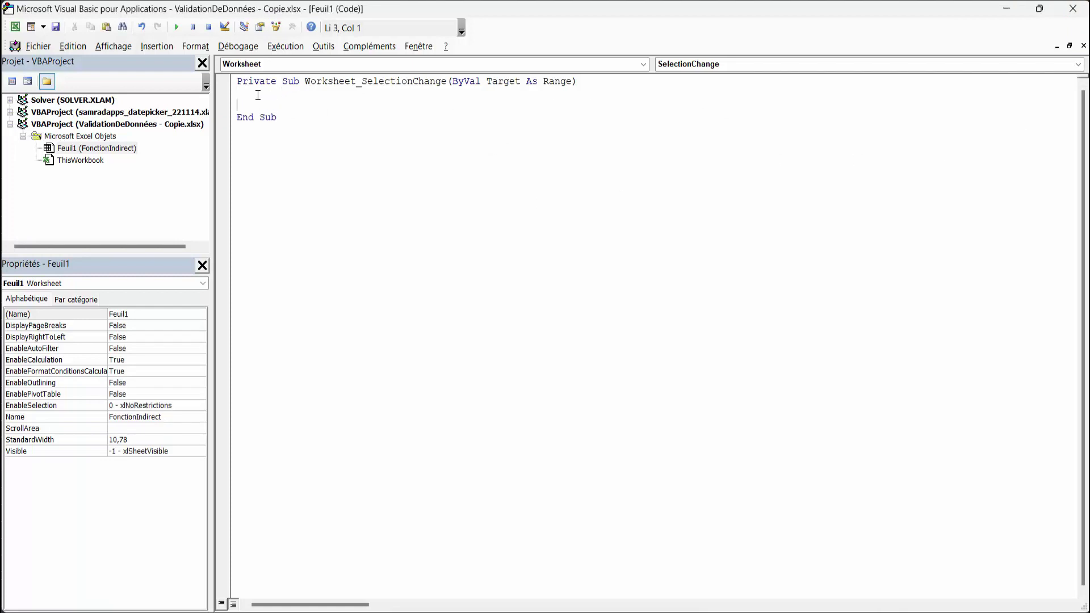
pyautogui.write('If Not Intersect(Target, Range("C12:D12")) Is Nothing Then Range("D12:E12").Value = "" End If')
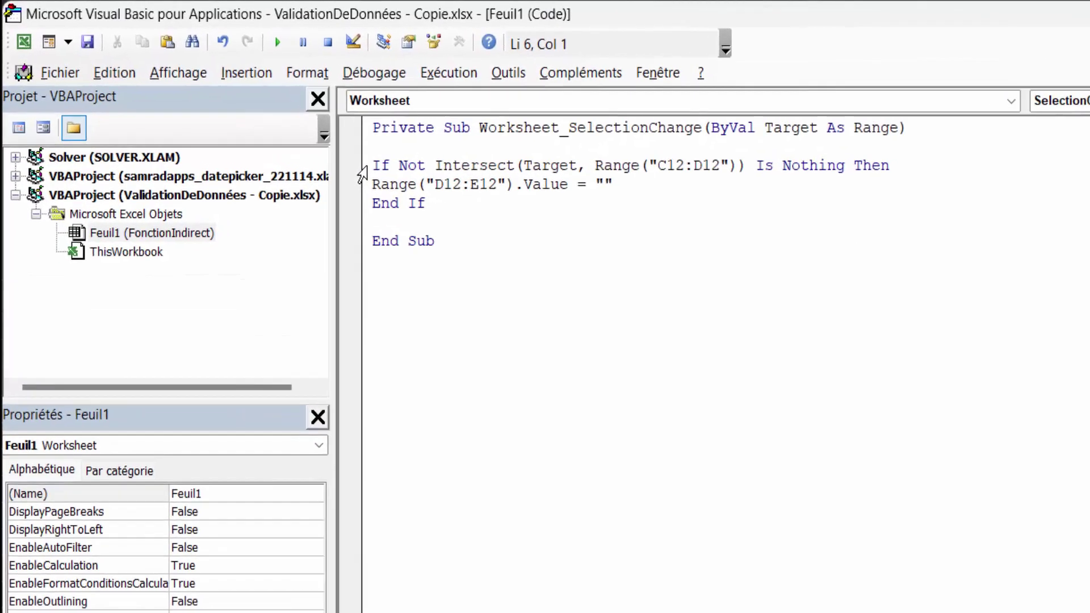
pyautogui.click(383, 177)
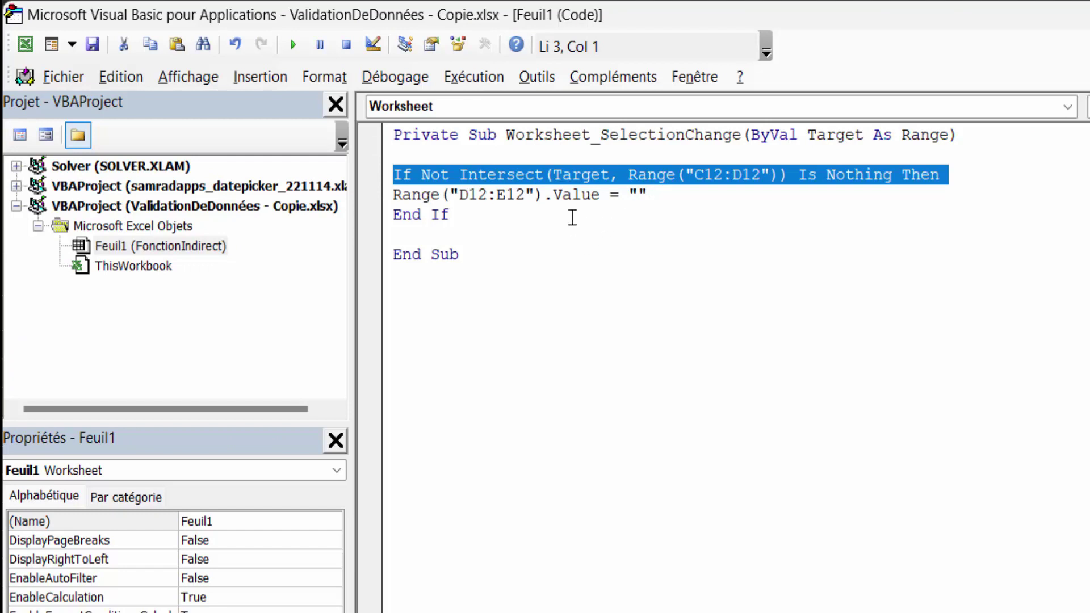
pyautogui.click(396, 195)
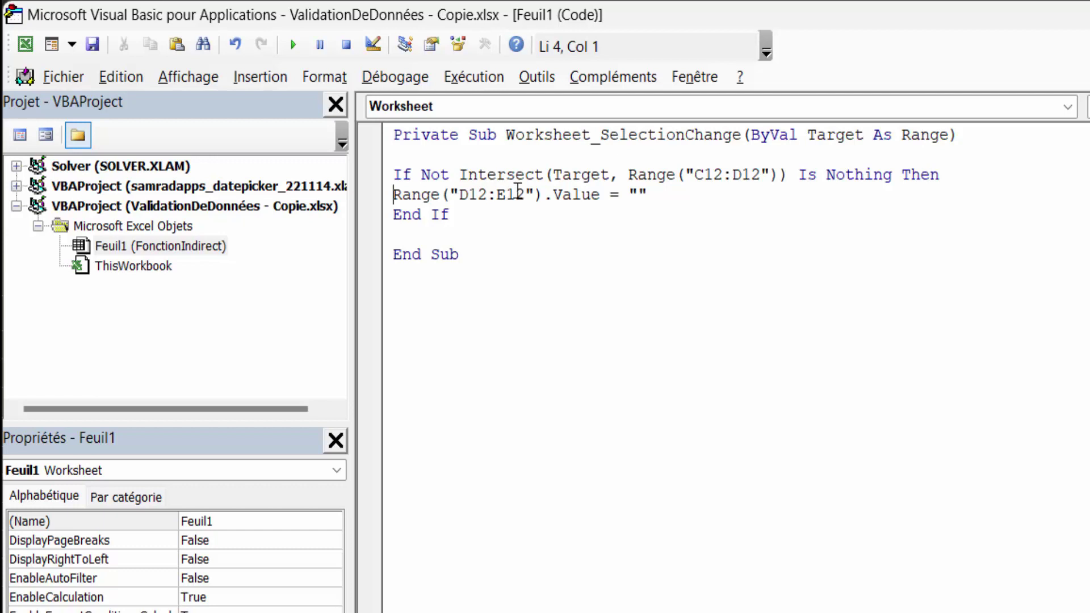
pyautogui.click(654, 195)
pyautogui.click(46, 50)
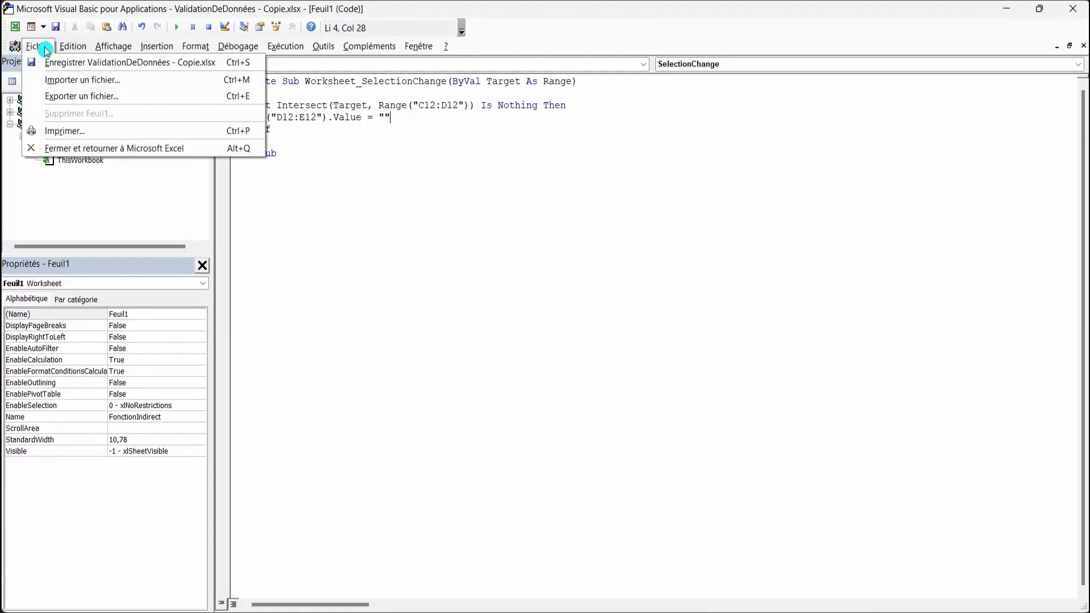
# Step: Return to Excel and select C12, D12 and E12 to test the macro
pyautogui.click(82, 150)
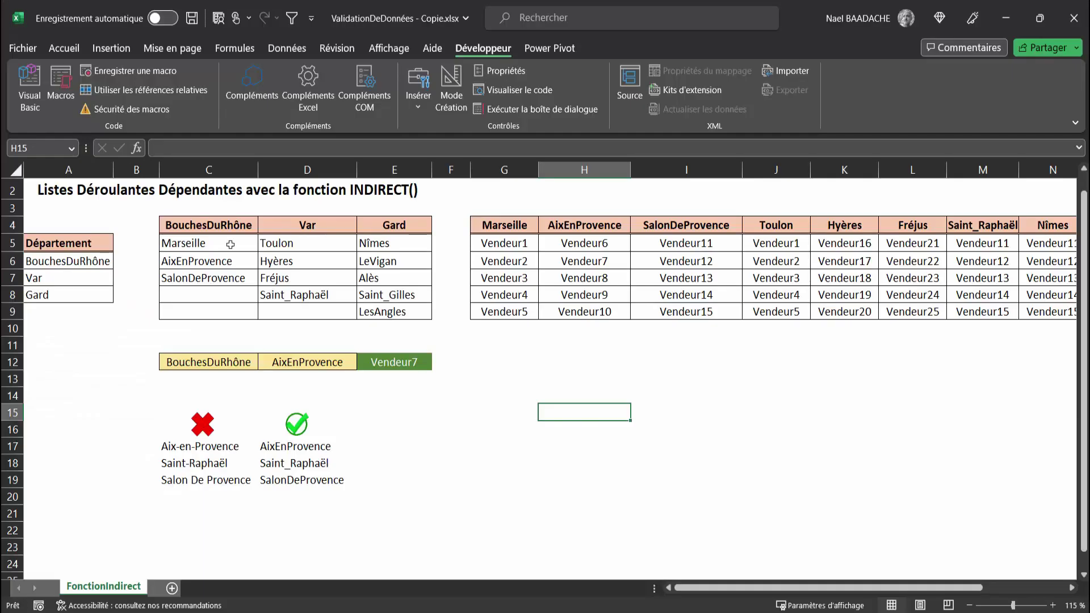
pyautogui.click(478, 397)
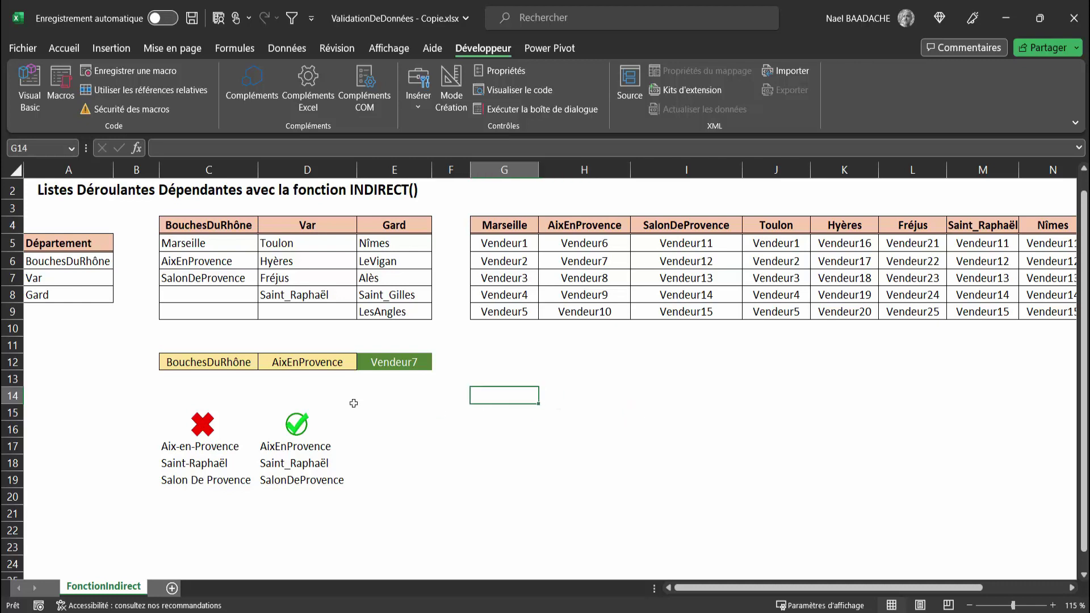
pyautogui.click(224, 364)
pyautogui.click(312, 365)
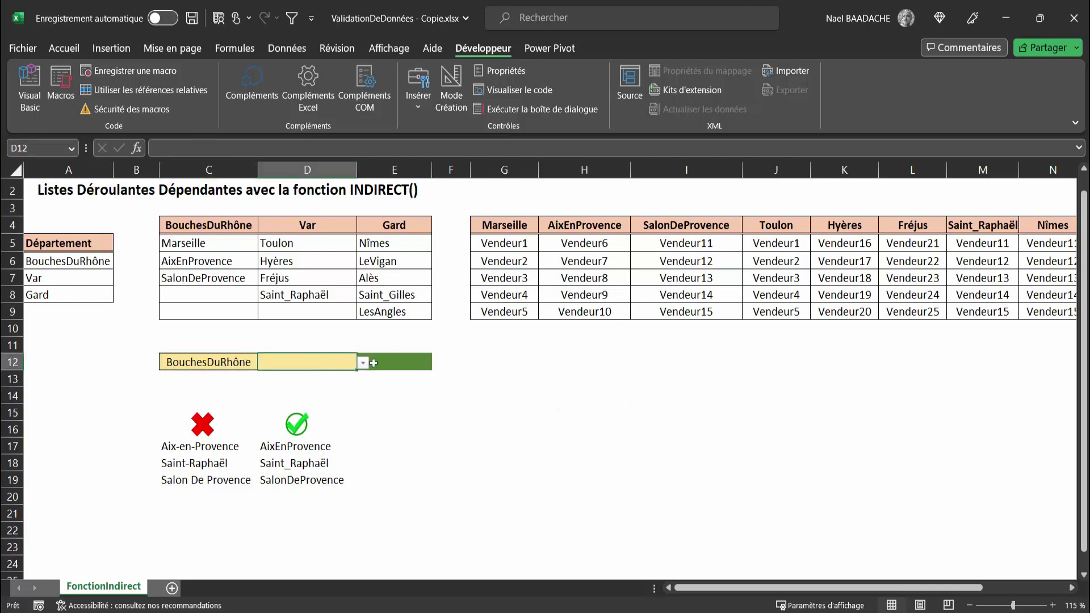
pyautogui.click(401, 363)
pyautogui.click(316, 365)
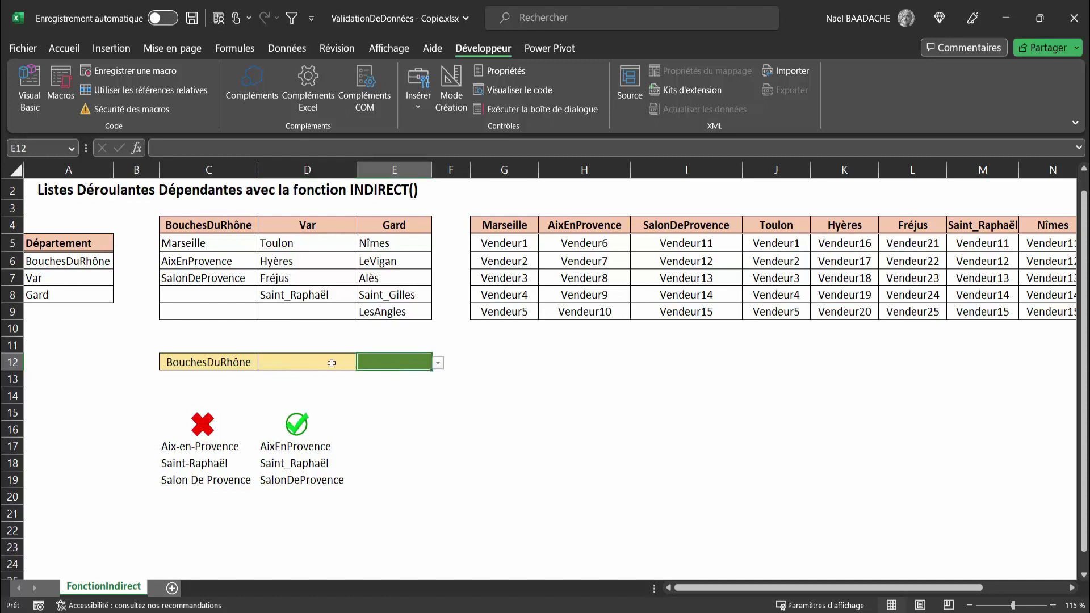
pyautogui.click(388, 362)
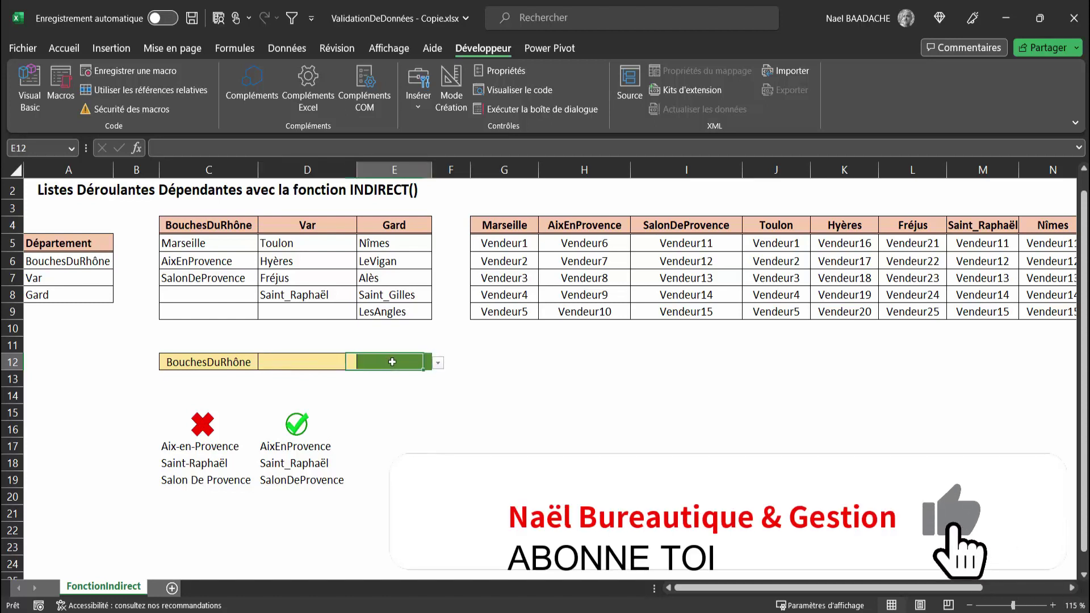
# Step: Pick Gard in C12, LeVigan in D12 and Vendeur3 in E12
pyautogui.click(225, 361)
pyautogui.click(264, 362)
pyautogui.click(225, 396)
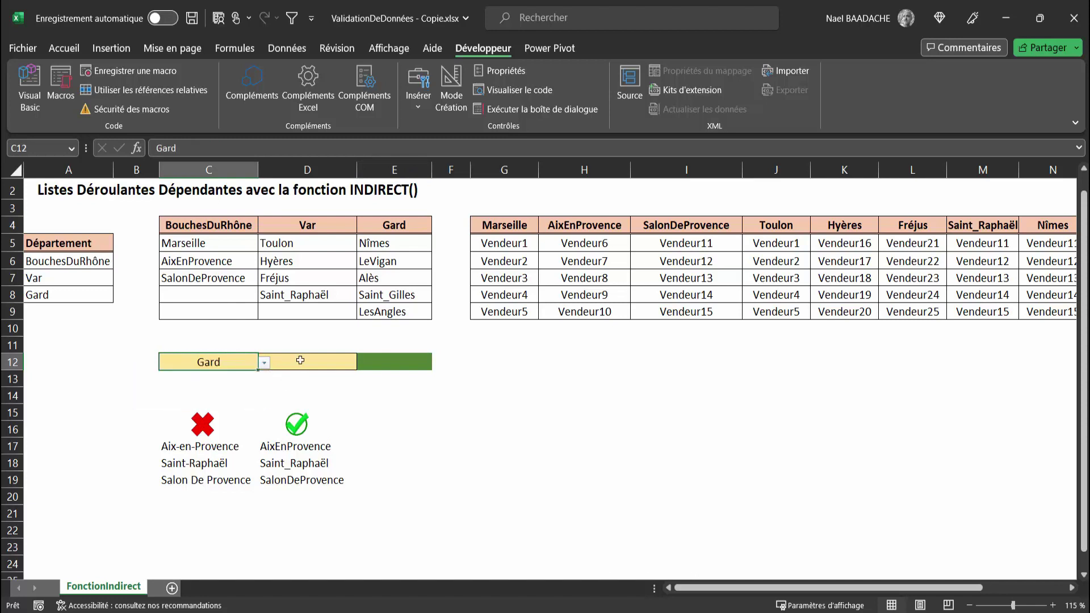
pyautogui.click(299, 362)
pyautogui.click(362, 362)
pyautogui.click(269, 390)
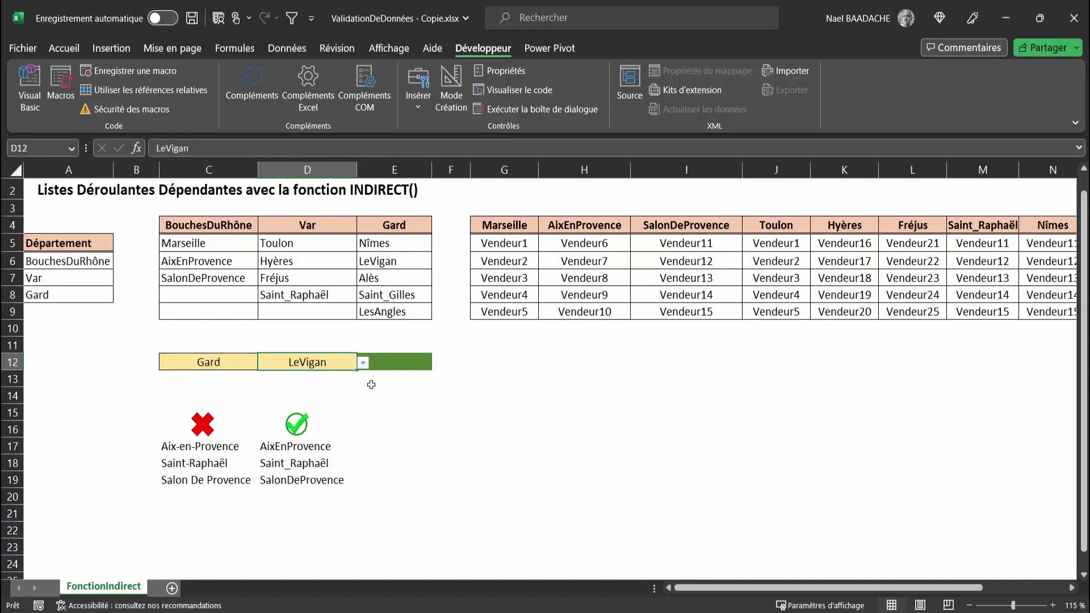
pyautogui.click(397, 362)
pyautogui.click(440, 363)
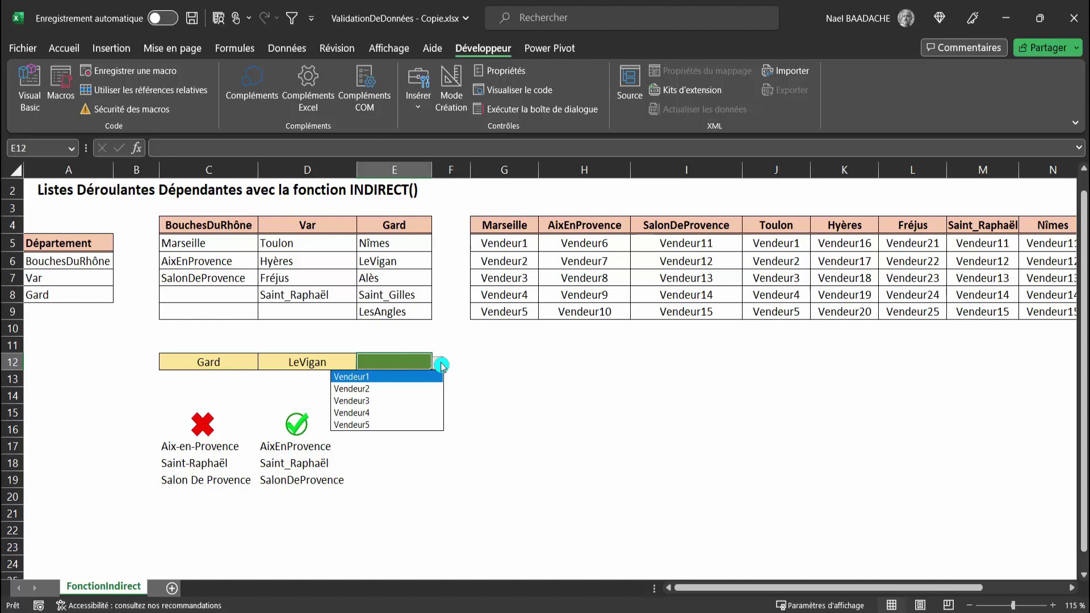
pyautogui.click(368, 401)
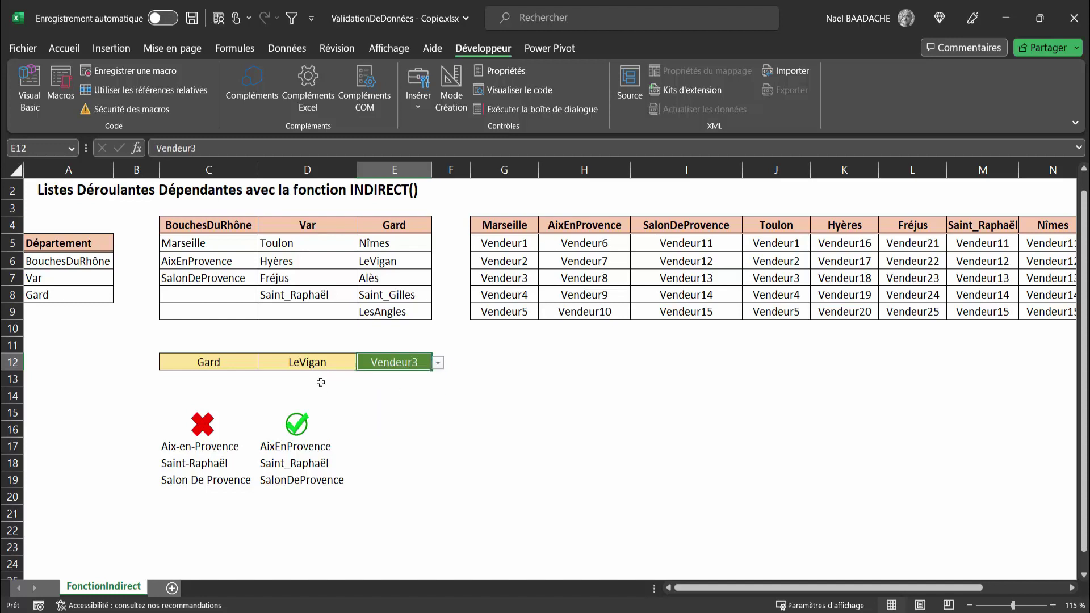
# Step: Reselect C12 and confirm D12 and E12 are now empty
pyautogui.click(212, 361)
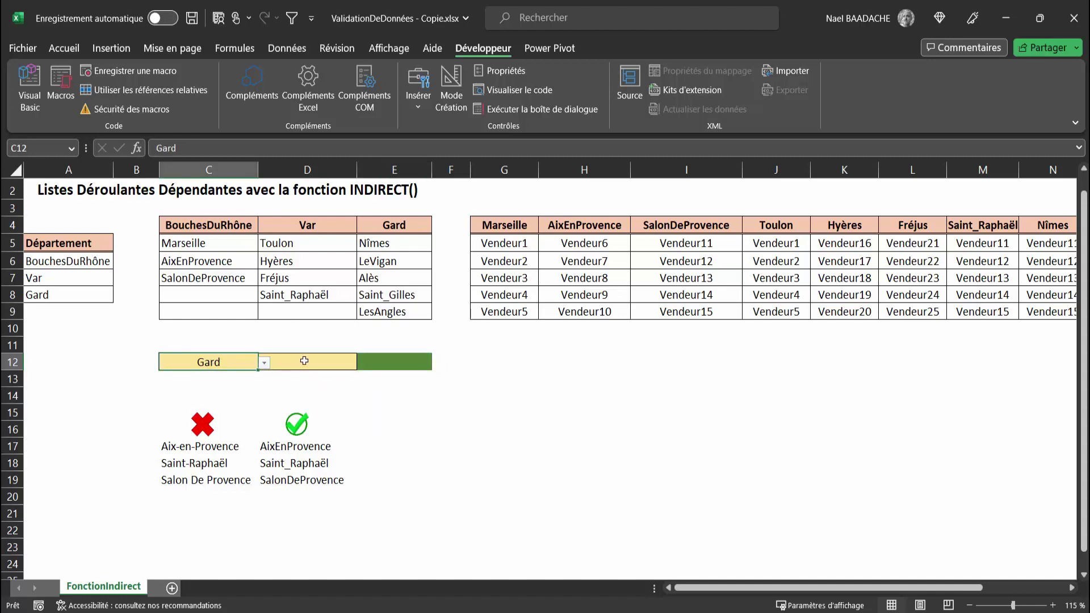
pyautogui.click(273, 358)
pyautogui.click(392, 362)
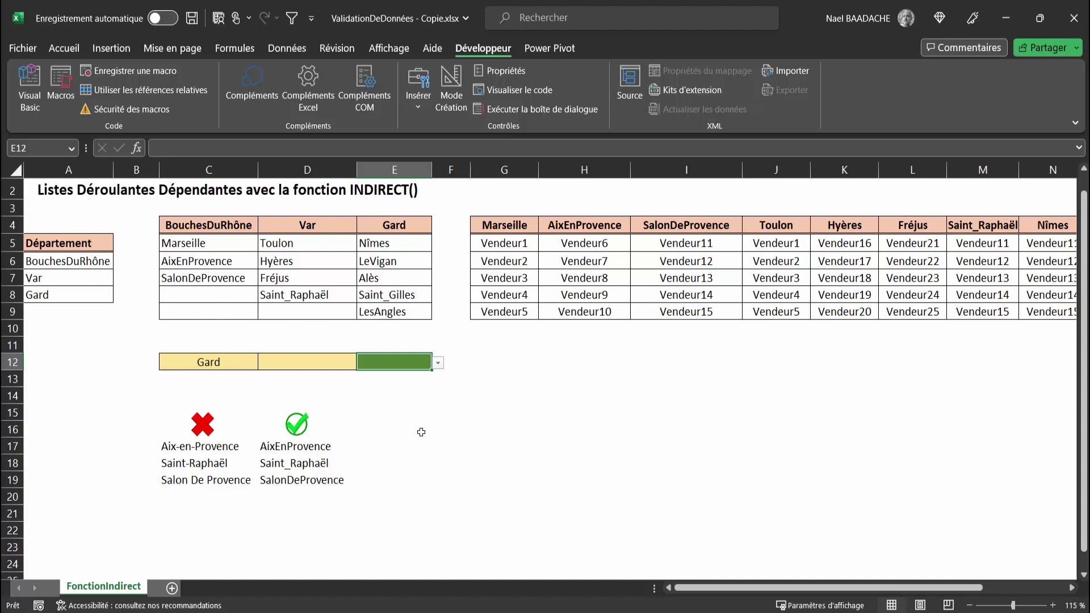
pyautogui.click(421, 432)
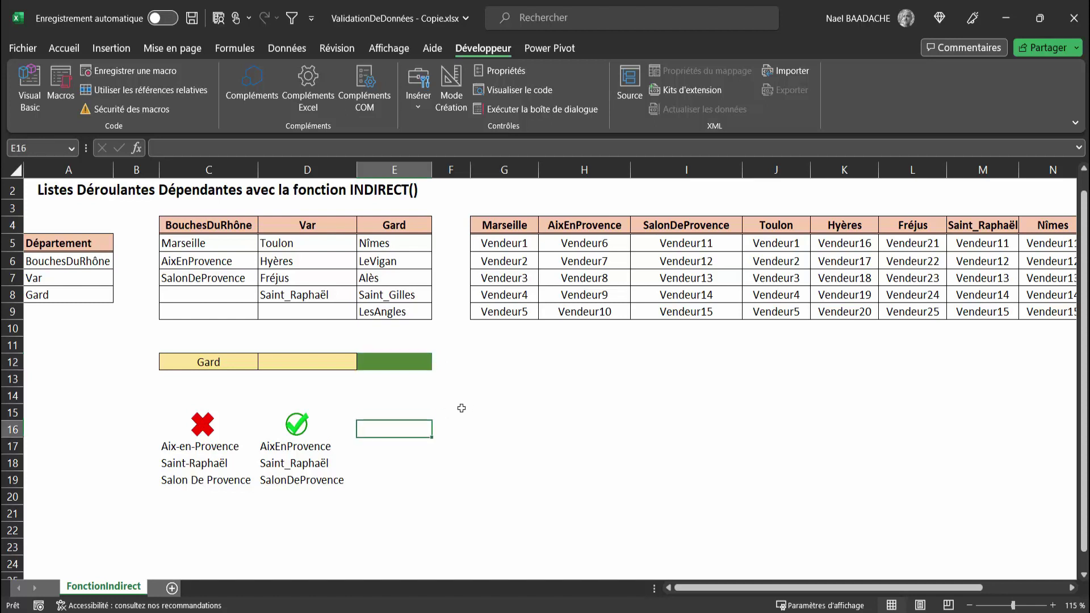